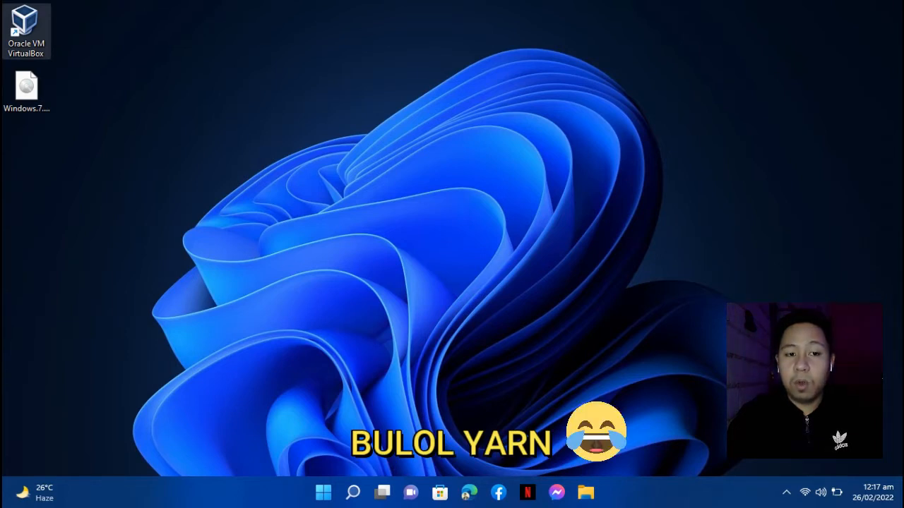
# Open Oracle VM VirtualBox and start creating a new virtual machine named Windows 7
pyautogui.doubleClick(26, 30)
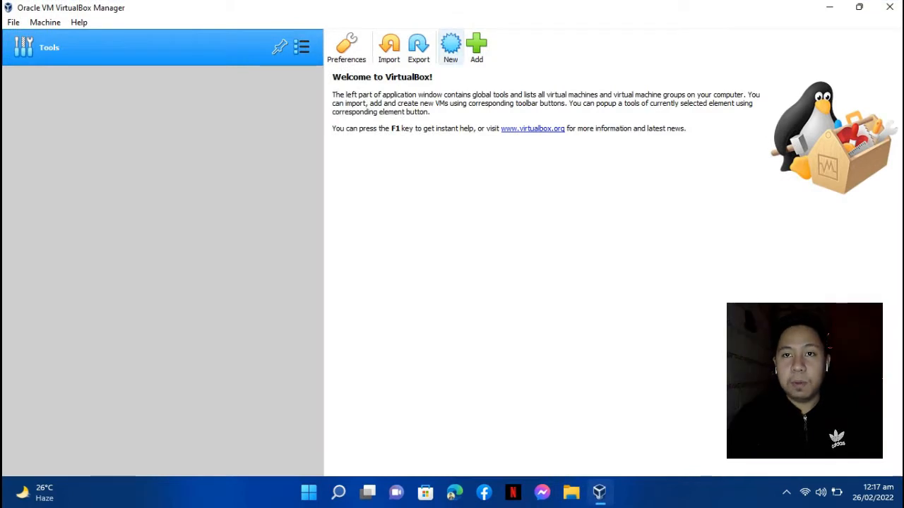
pyautogui.click(451, 46)
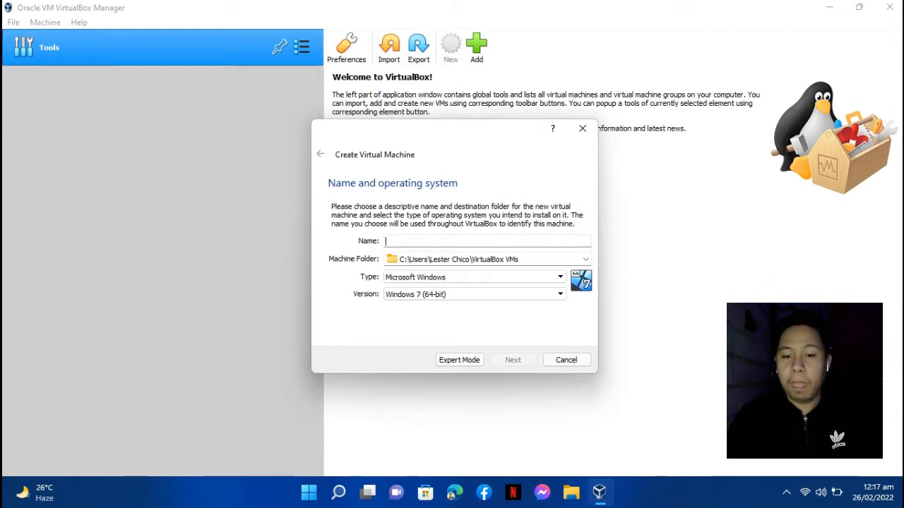
pyautogui.write('Wi')
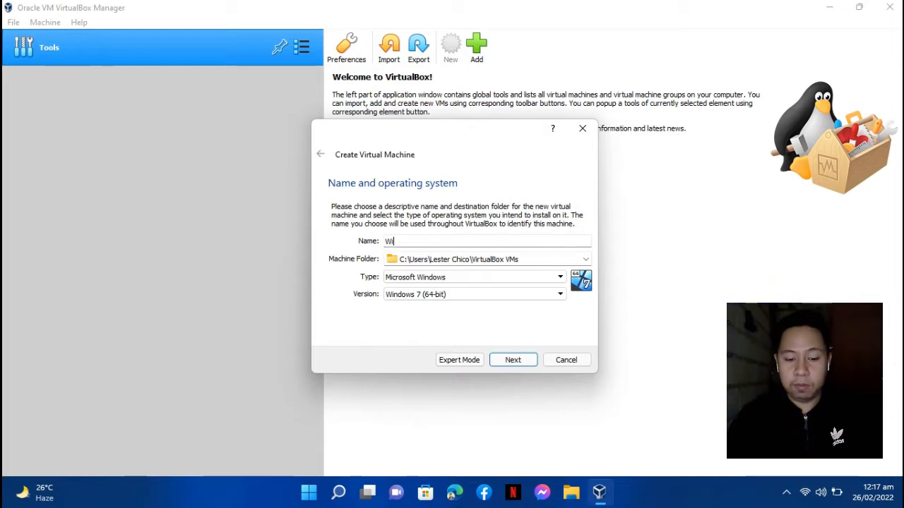
pyautogui.write('ndows 7')
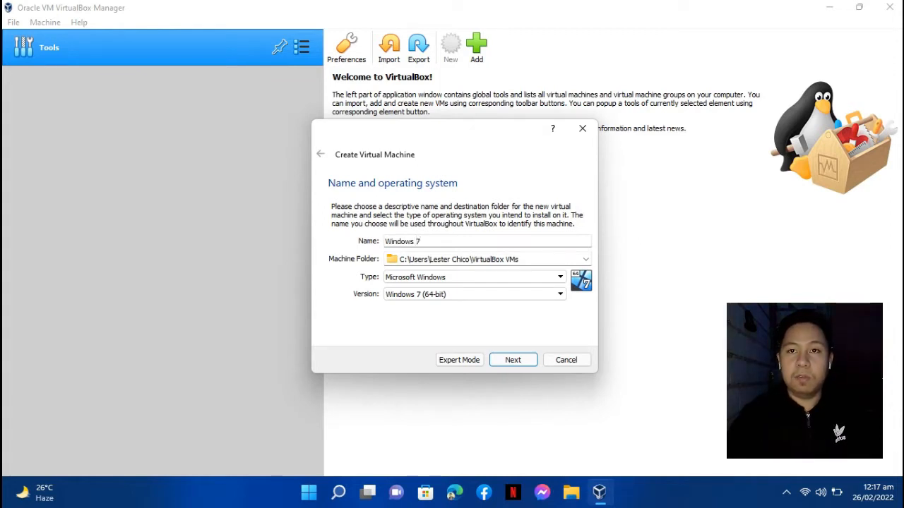
# Set the machine folder to VirtualBox VMs on the Virtual Machines (E:) drive
pyautogui.click(435, 259)
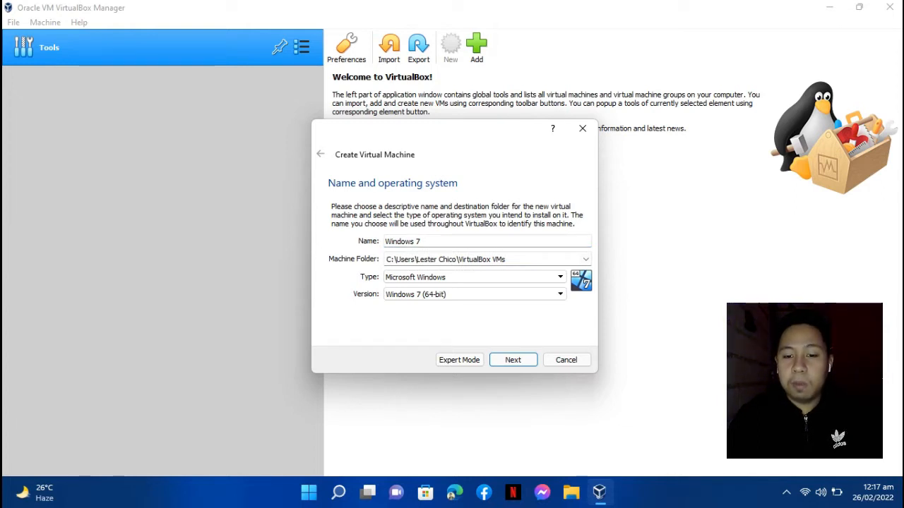
pyautogui.click(585, 259)
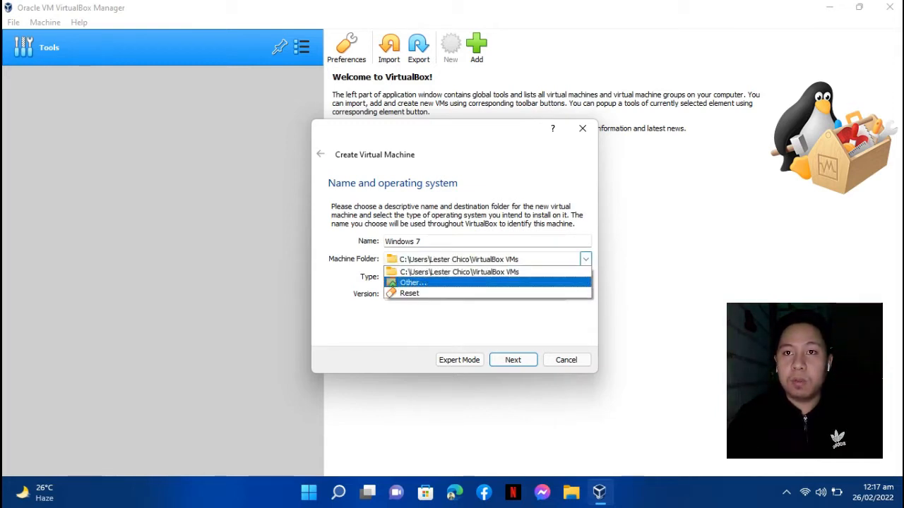
pyautogui.click(505, 283)
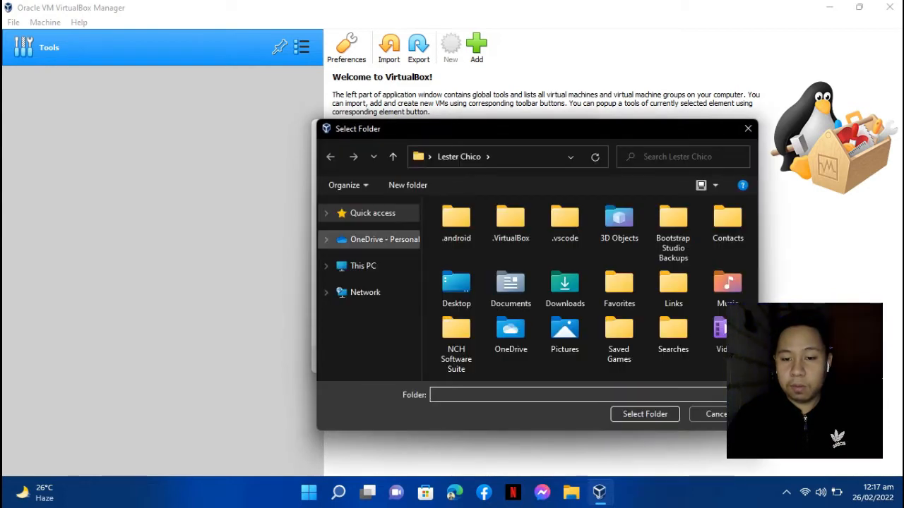
pyautogui.scroll(-3, 374, 261)
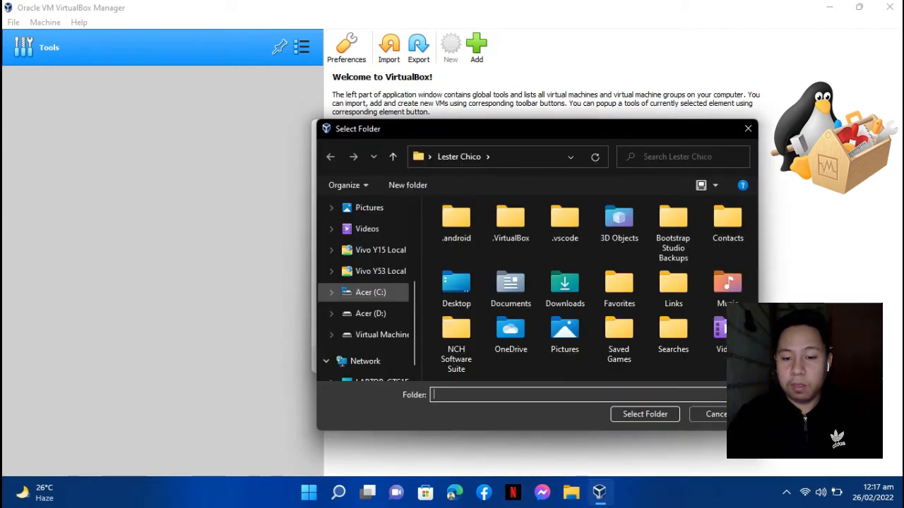
pyautogui.click(385, 335)
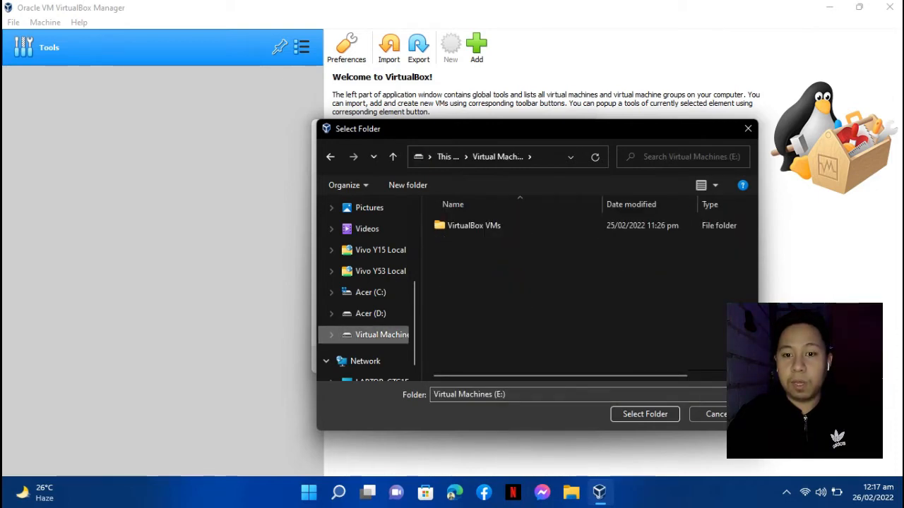
pyautogui.click(471, 226)
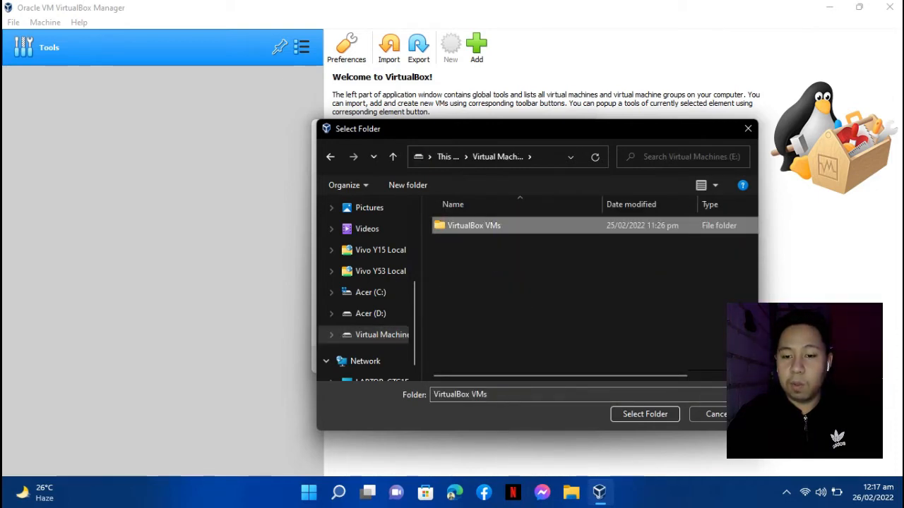
pyautogui.click(645, 414)
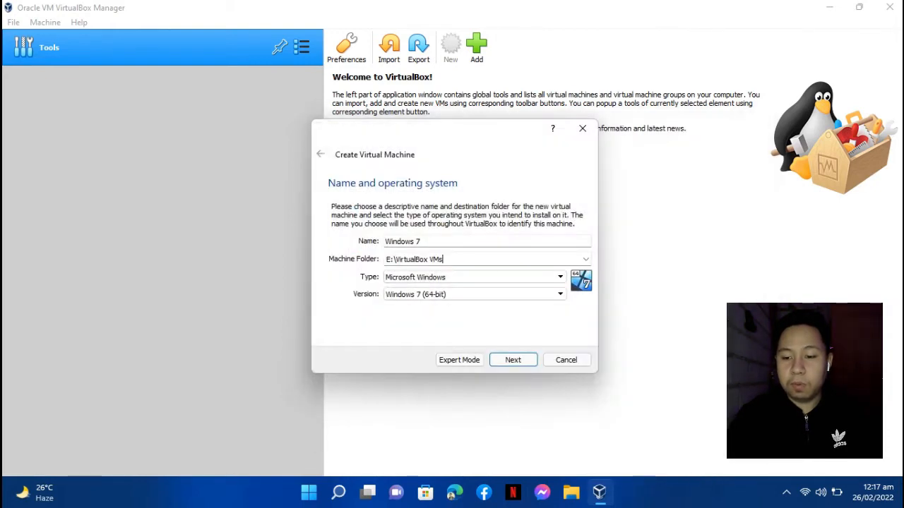
# Set the guest version to Windows 7 (32-bit) and continue to the memory size settings
pyautogui.press('Tab')
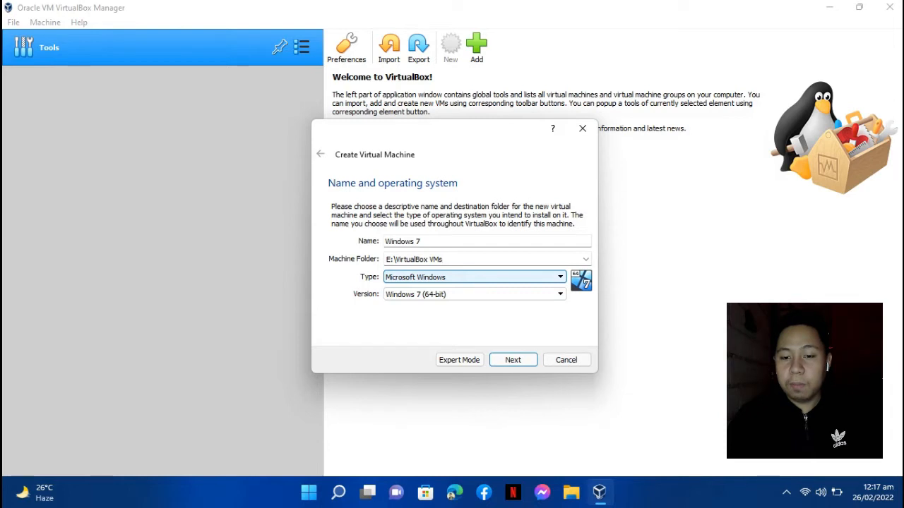
pyautogui.press('Tab')
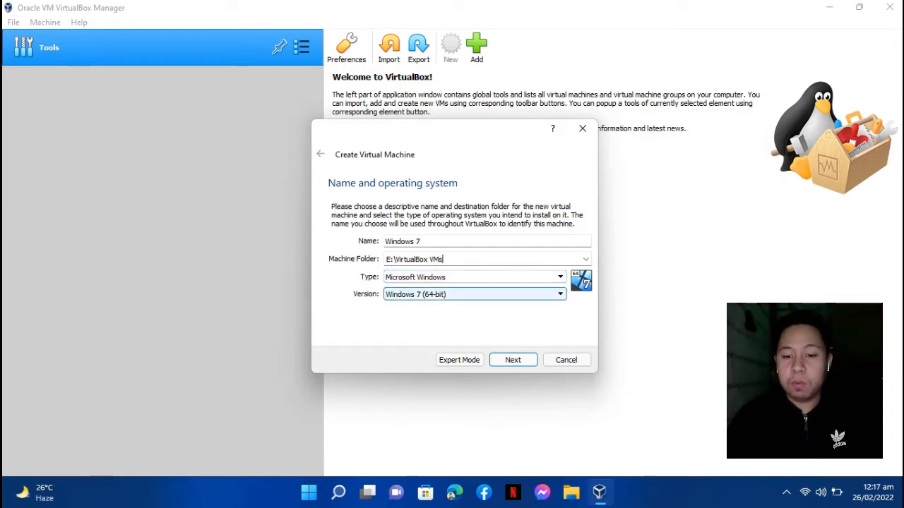
pyautogui.click(475, 295)
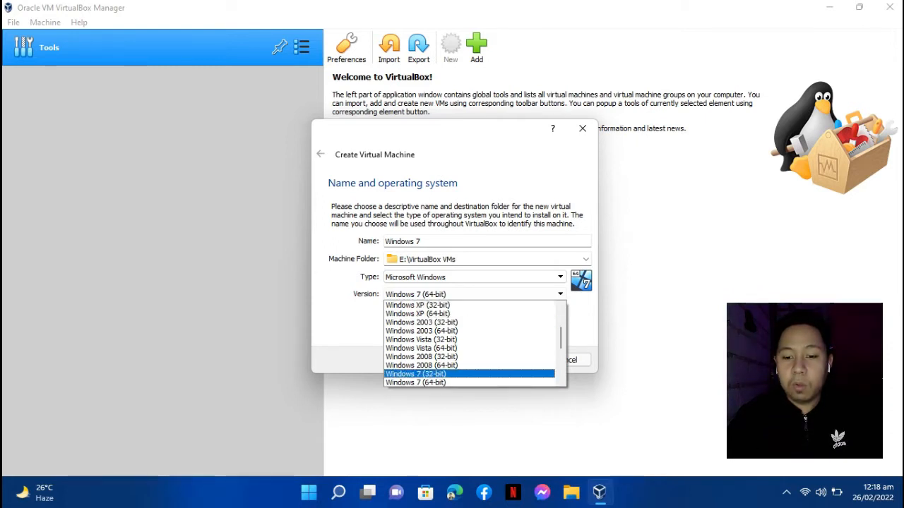
pyautogui.press('Return')
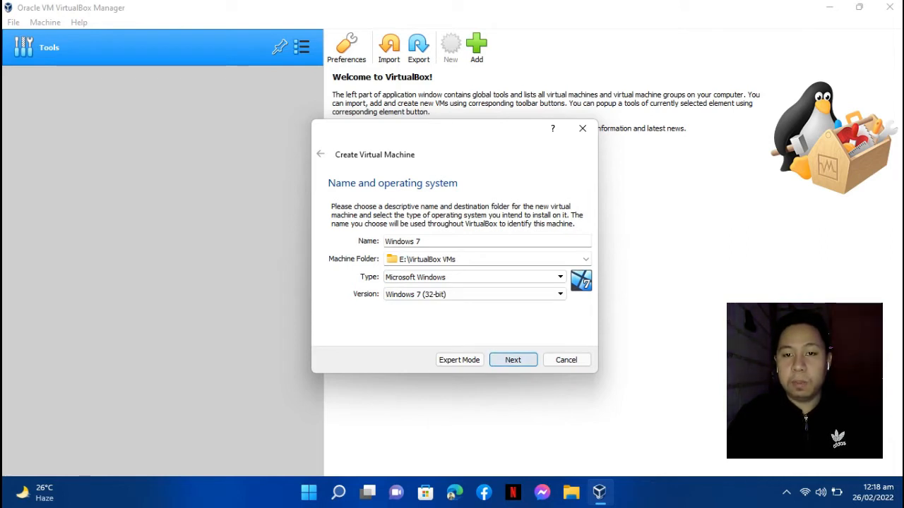
pyautogui.press('Return')
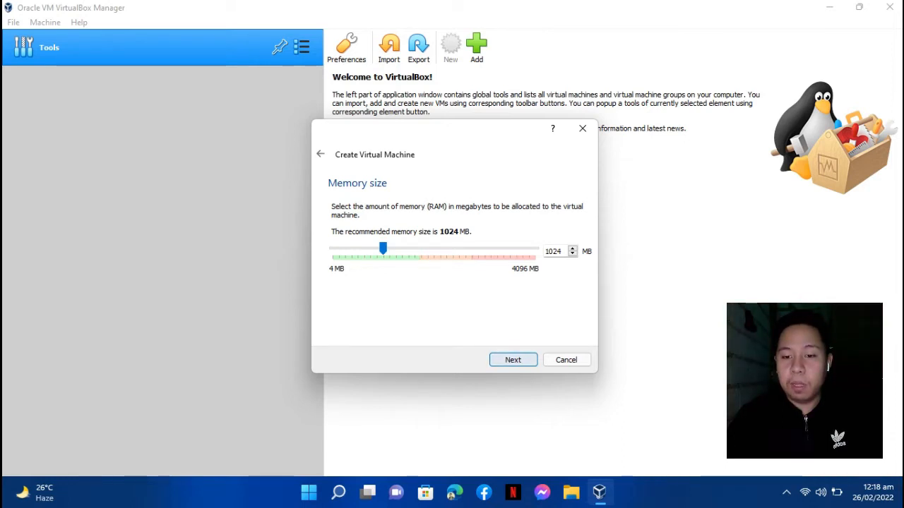
# Accept 1024 MB of memory and create the machine with a new dynamically allocated 32 GB VDI hard disk
pyautogui.press('Return')
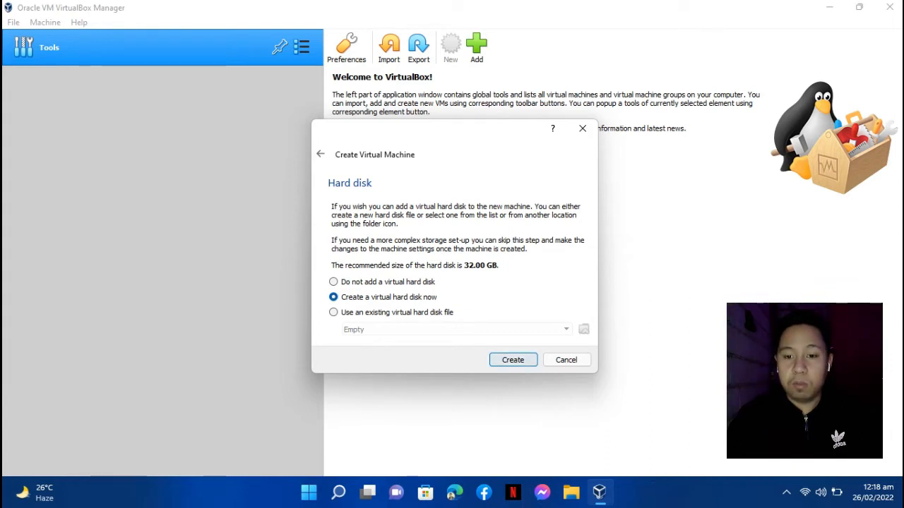
pyautogui.press('Return')
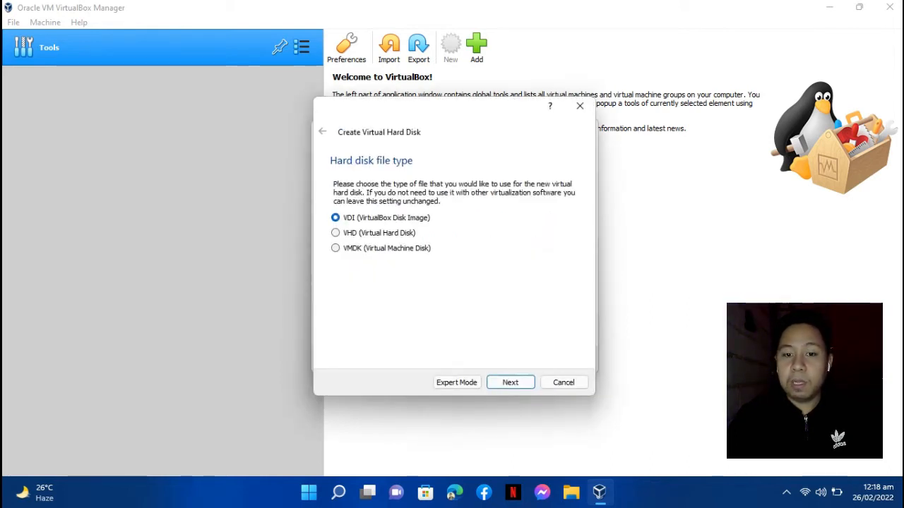
pyautogui.press('Return')
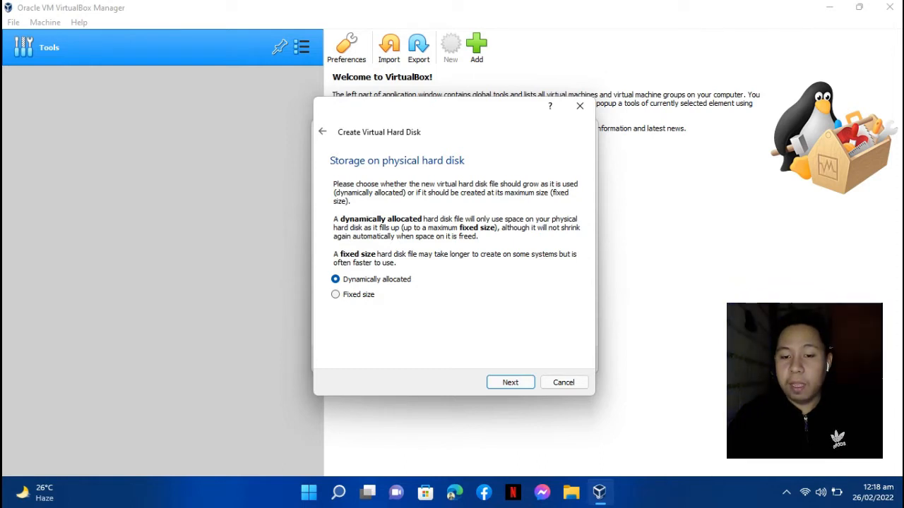
pyautogui.click(510, 382)
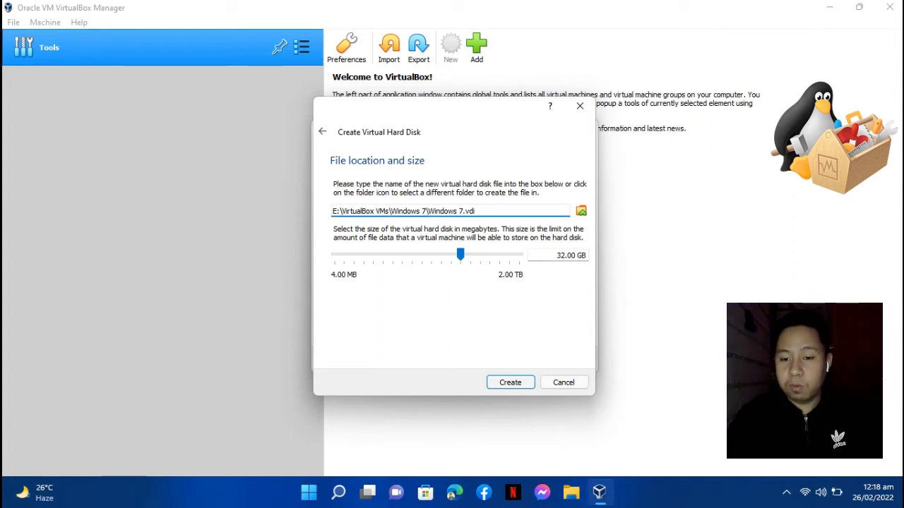
pyautogui.click(510, 382)
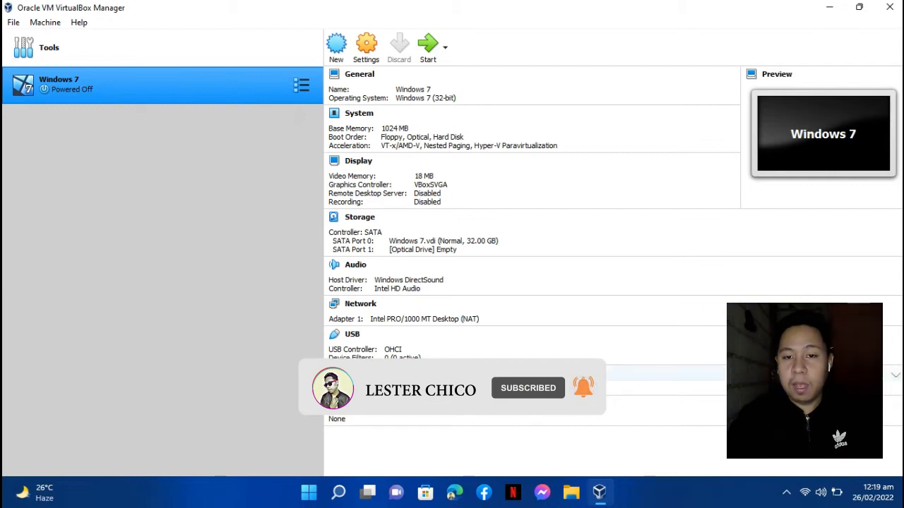
# Exclude Floppy from the boot order in the Windows 7 machine's system settings
pyautogui.click(366, 47)
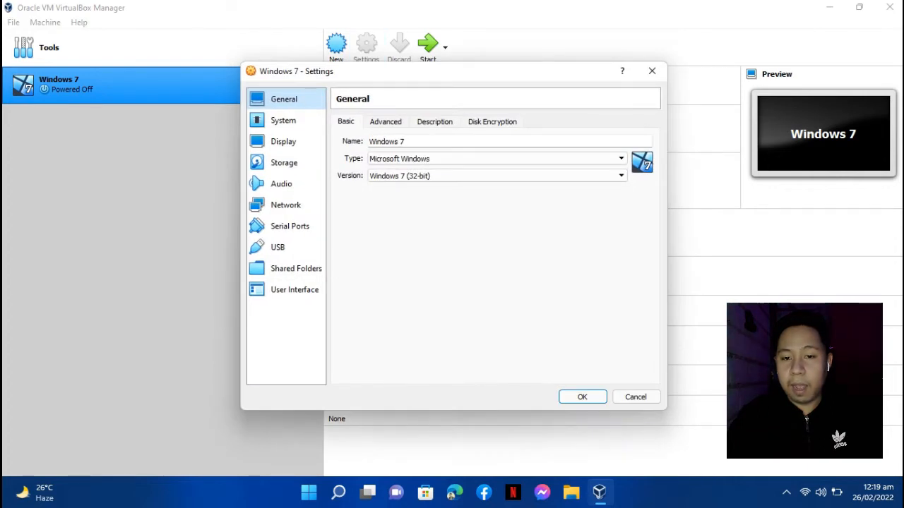
pyautogui.click(284, 121)
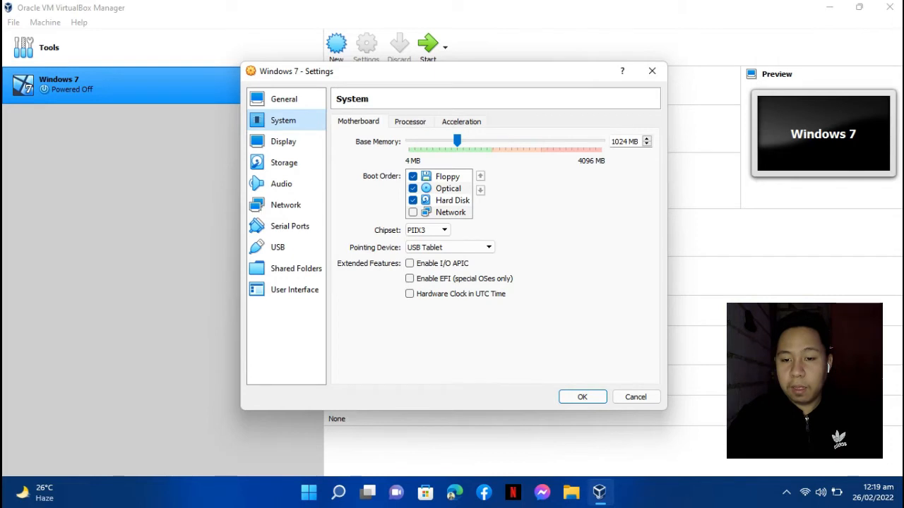
pyautogui.click(413, 177)
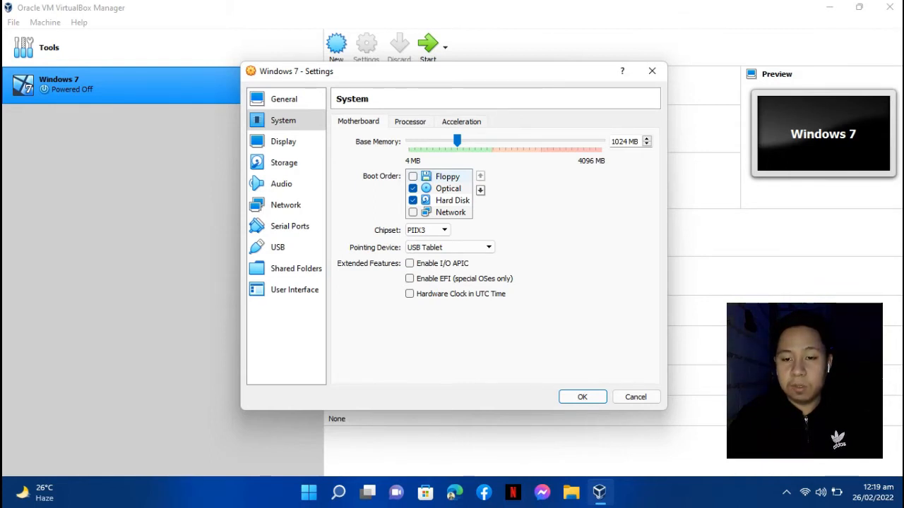
# Assign 2 processors to the Windows 7 machine and check its acceleration options
pyautogui.click(409, 122)
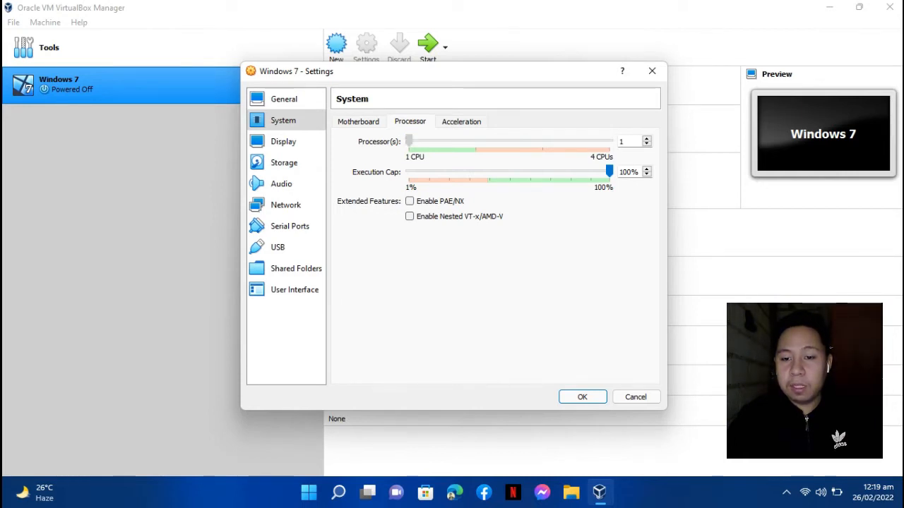
pyautogui.moveTo(408, 141); pyautogui.dragTo(476, 141)
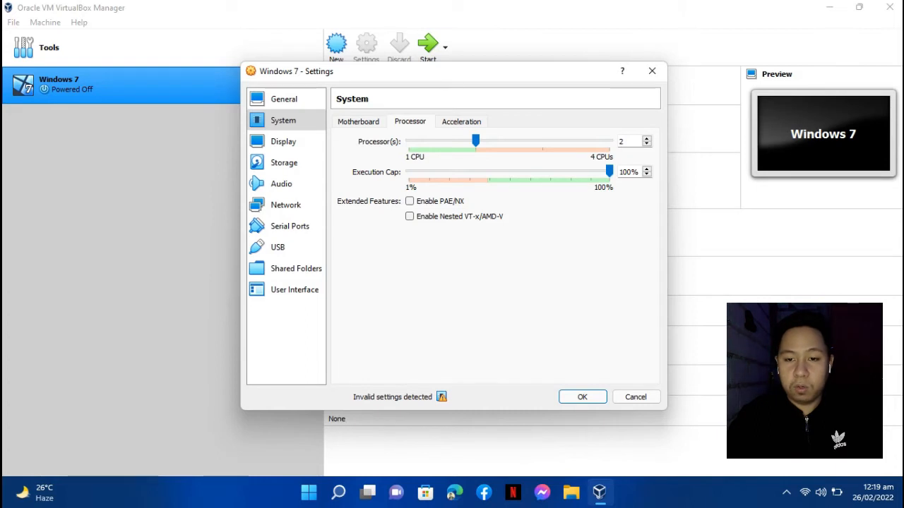
pyautogui.click(461, 121)
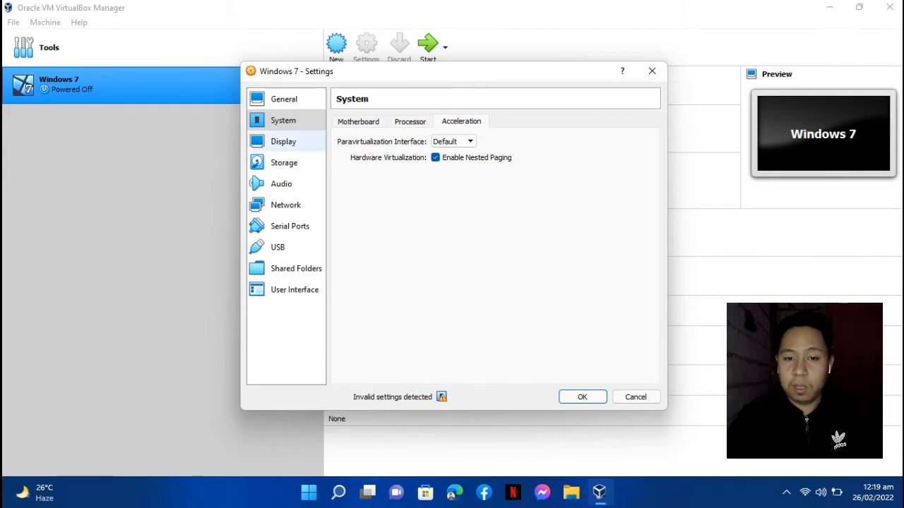
# Enable 3D acceleration for the machine's display and raise the video memory to 256 MB
pyautogui.click(283, 141)
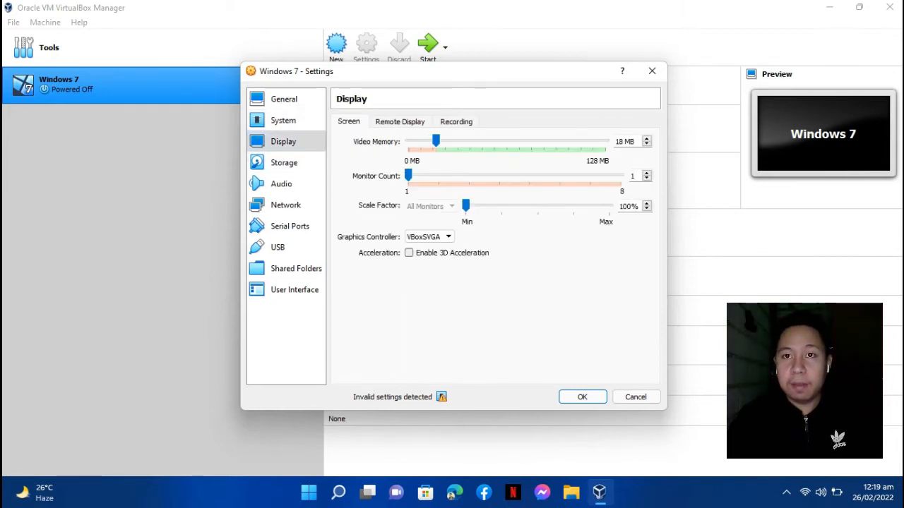
pyautogui.click(408, 253)
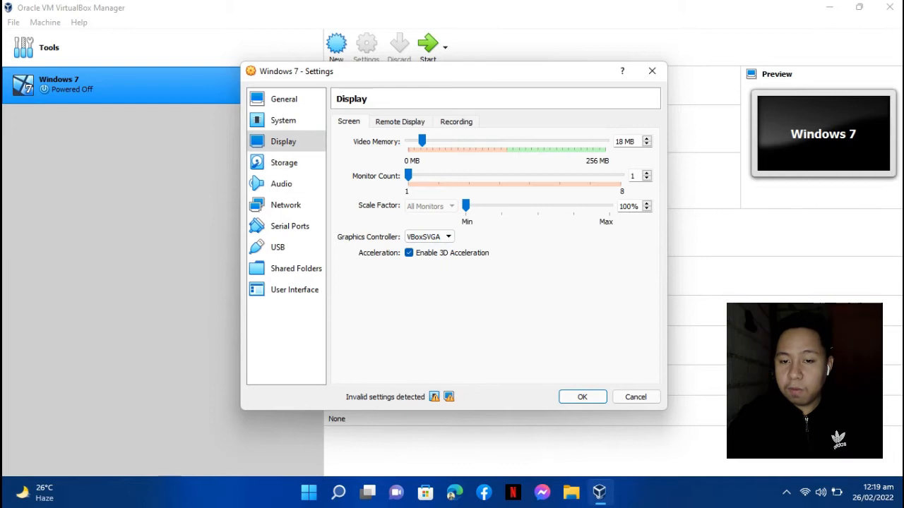
pyautogui.moveTo(421, 141); pyautogui.dragTo(470, 142)
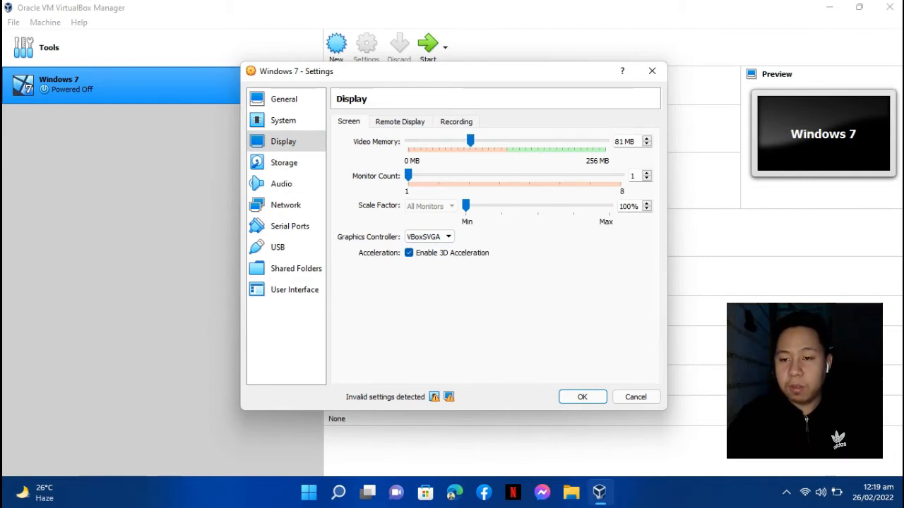
pyautogui.moveTo(470, 141); pyautogui.dragTo(605, 141)
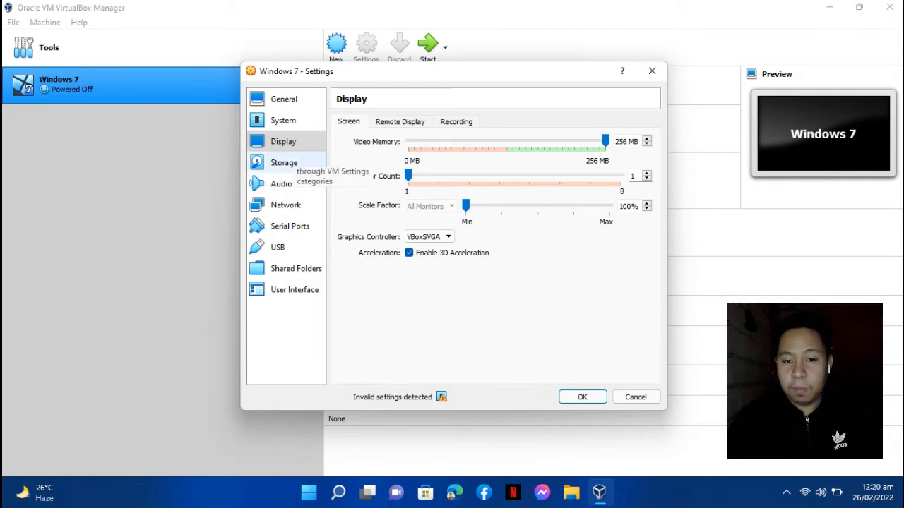
# Attach the Windows.7.Ultimate.32-bit.EN disk image from the Desktop folder to the machine's empty optical drive
pyautogui.click(290, 161)
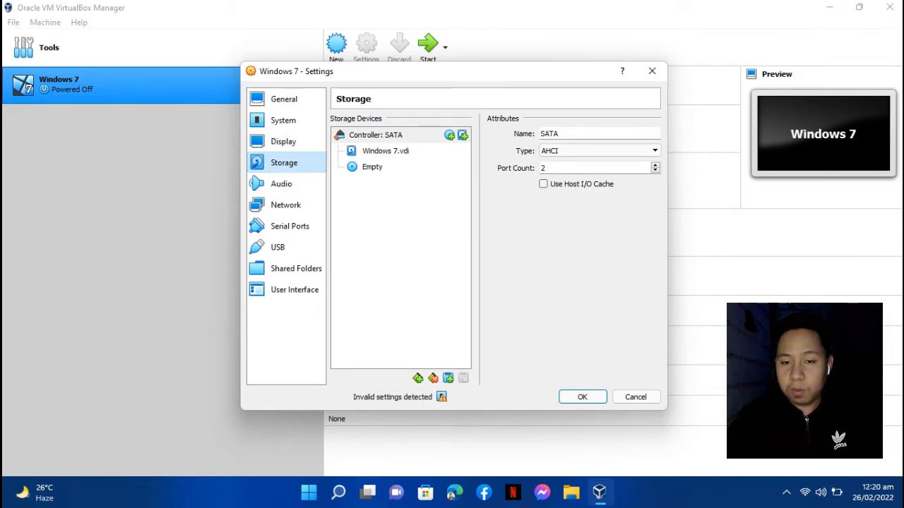
pyautogui.click(372, 167)
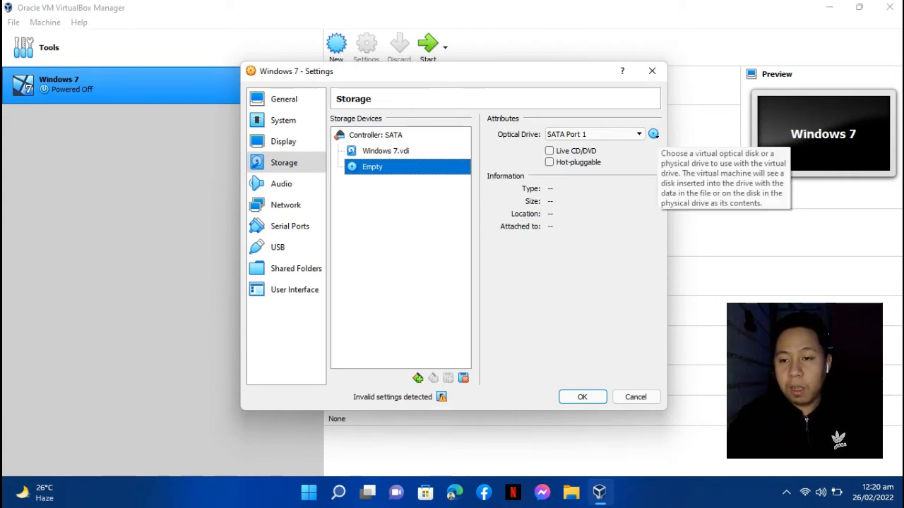
pyautogui.click(653, 133)
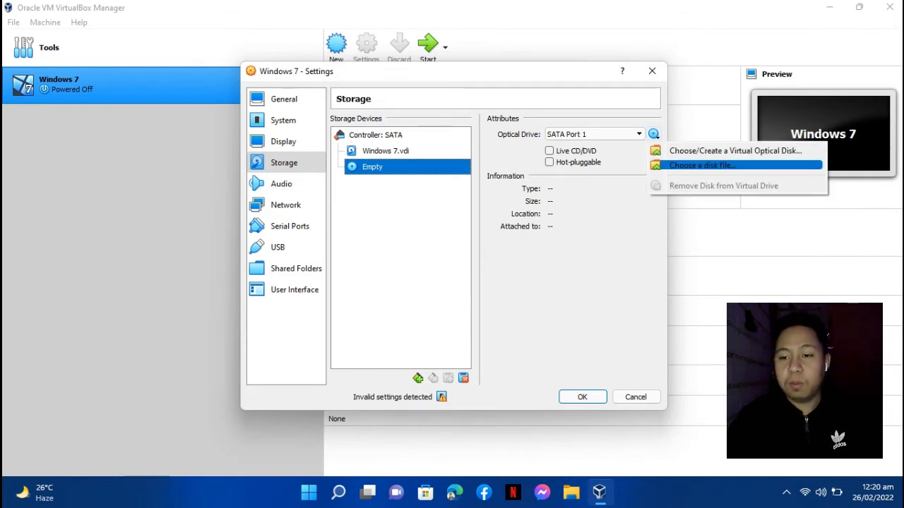
pyautogui.click(703, 165)
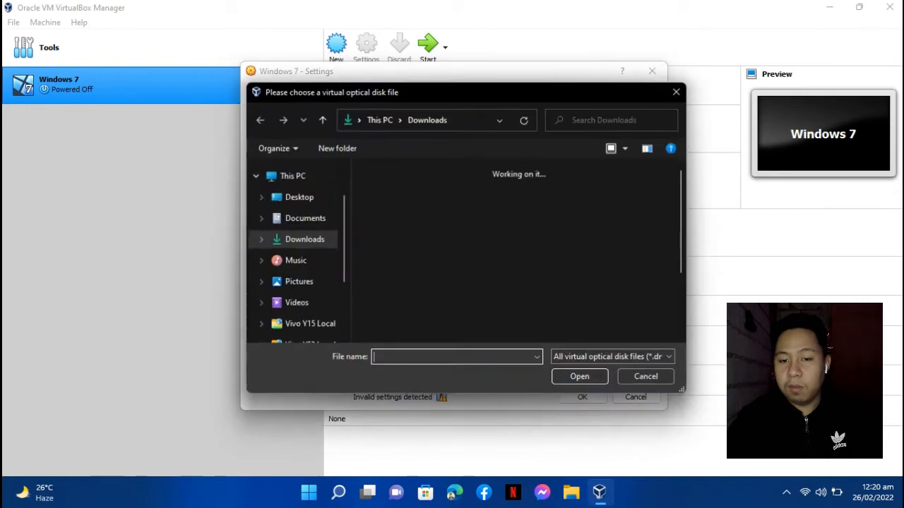
pyautogui.scroll(3, 293, 212)
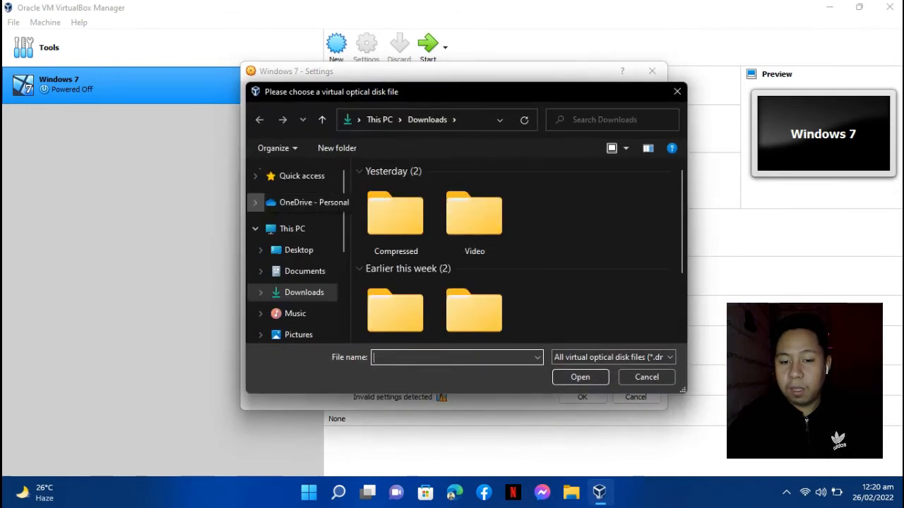
pyautogui.click(299, 250)
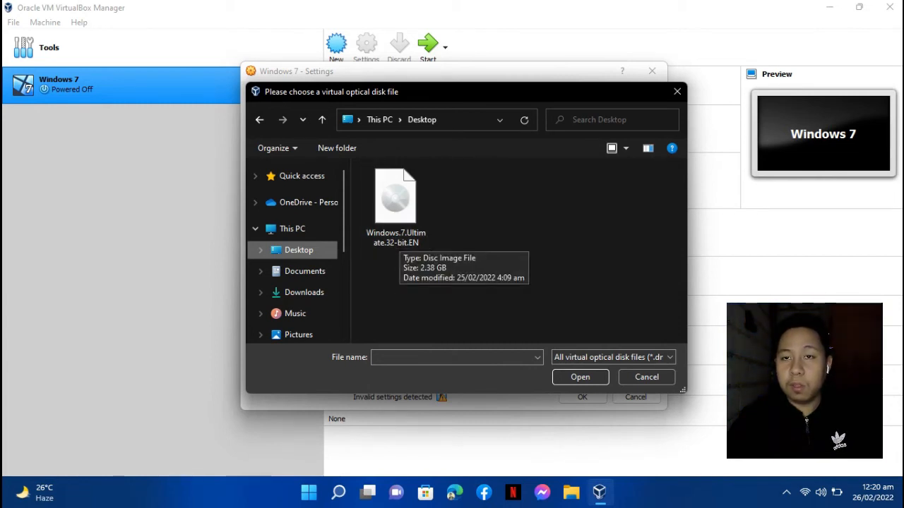
pyautogui.click(398, 237)
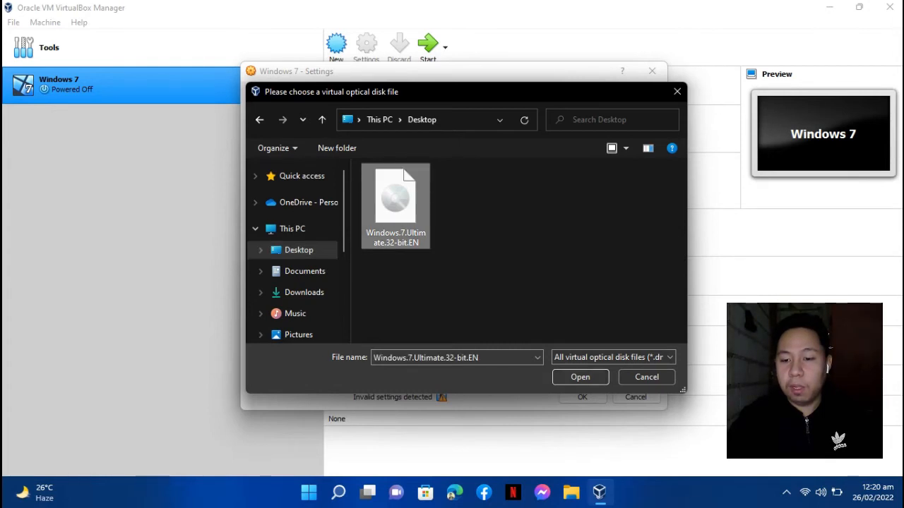
pyautogui.click(580, 377)
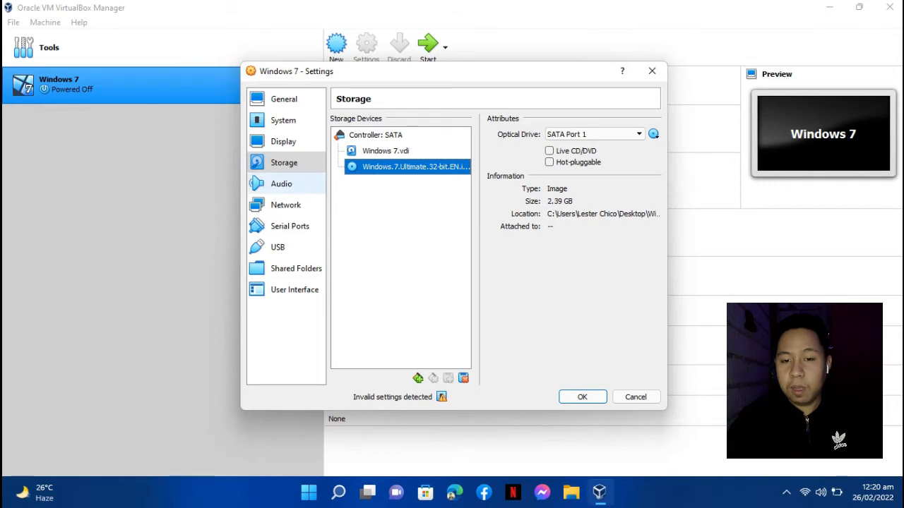
# Review the machine's audio, network, serial port, USB, shared folder, user interface and general settings, and save the configuration
pyautogui.click(281, 184)
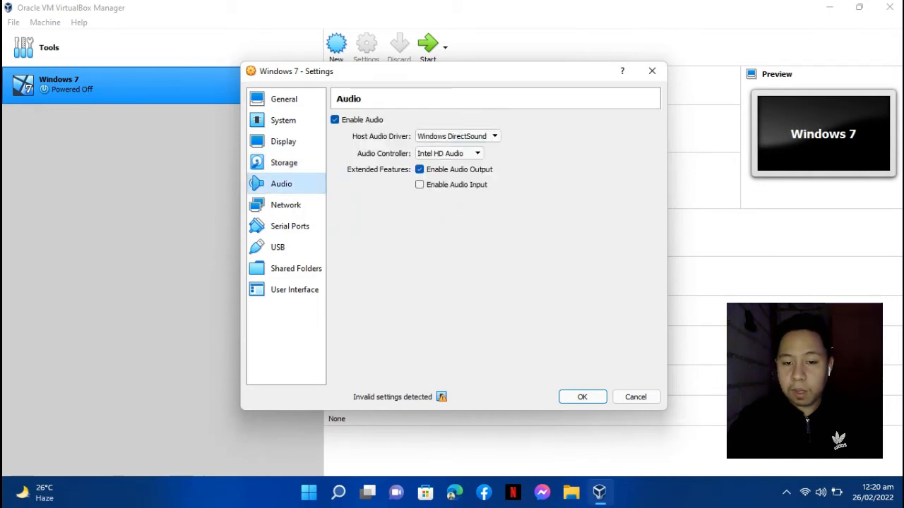
pyautogui.click(286, 205)
pyautogui.click(289, 226)
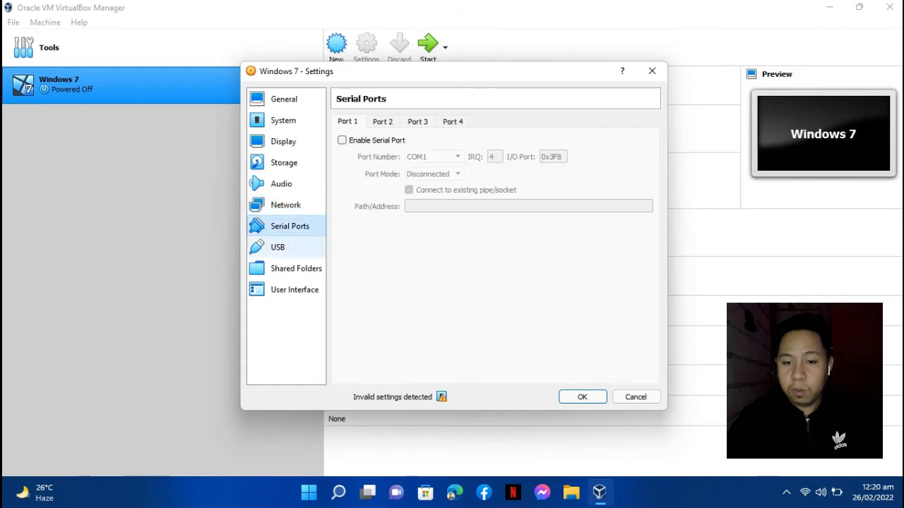
pyautogui.click(277, 247)
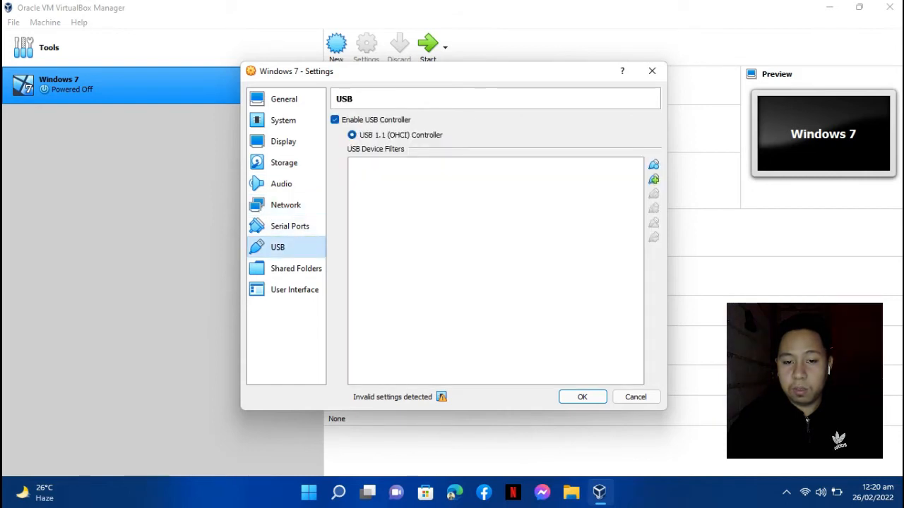
pyautogui.click(296, 269)
pyautogui.click(294, 289)
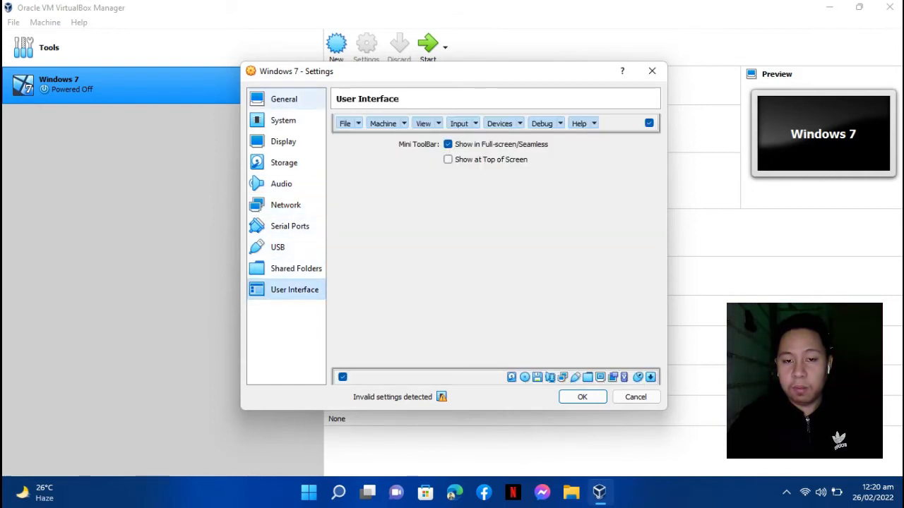
pyautogui.click(284, 99)
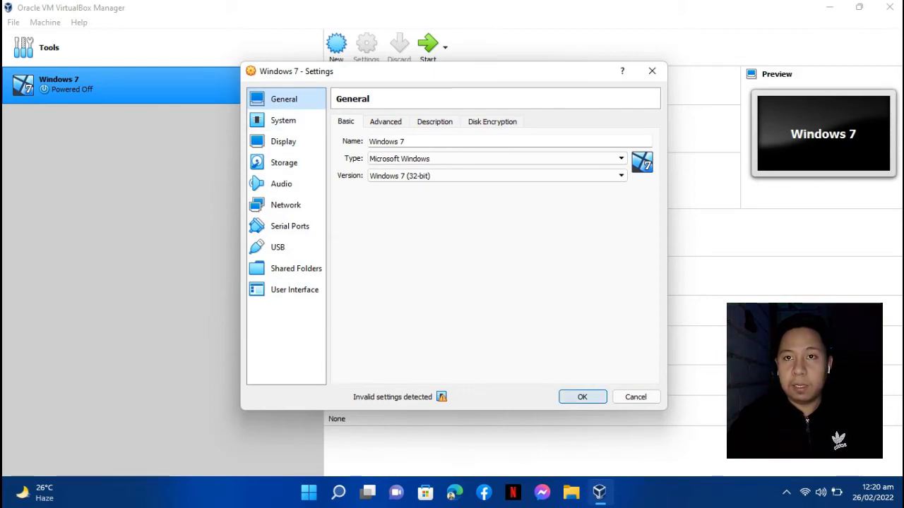
pyautogui.click(582, 396)
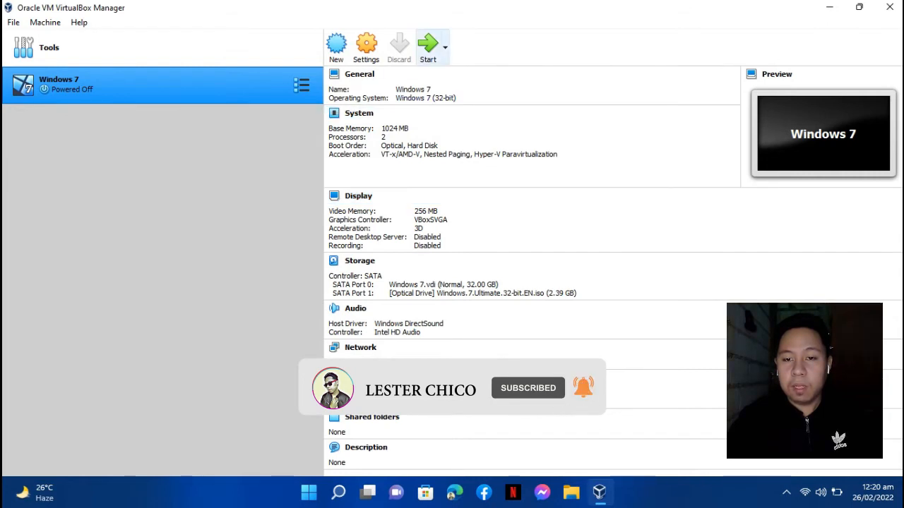
# Start the Windows 7 machine and maximize its window
pyautogui.click(428, 46)
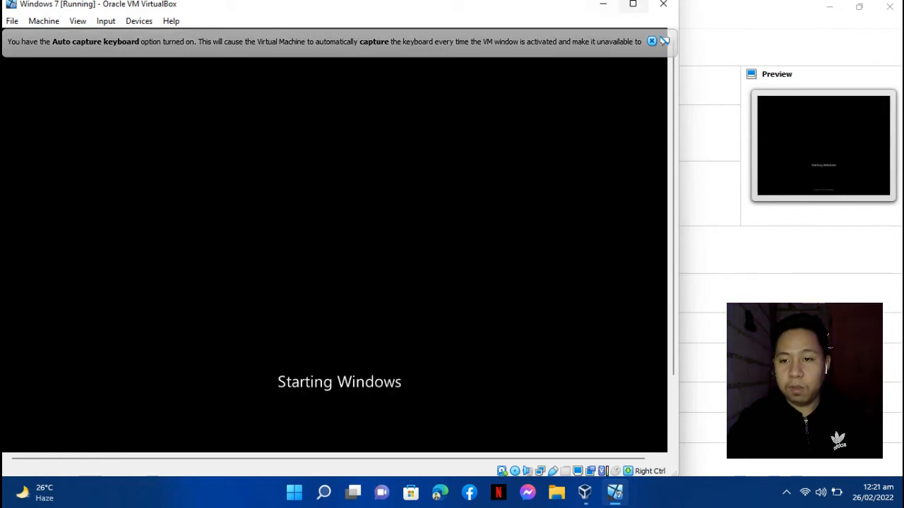
pyautogui.moveTo(632, 4)
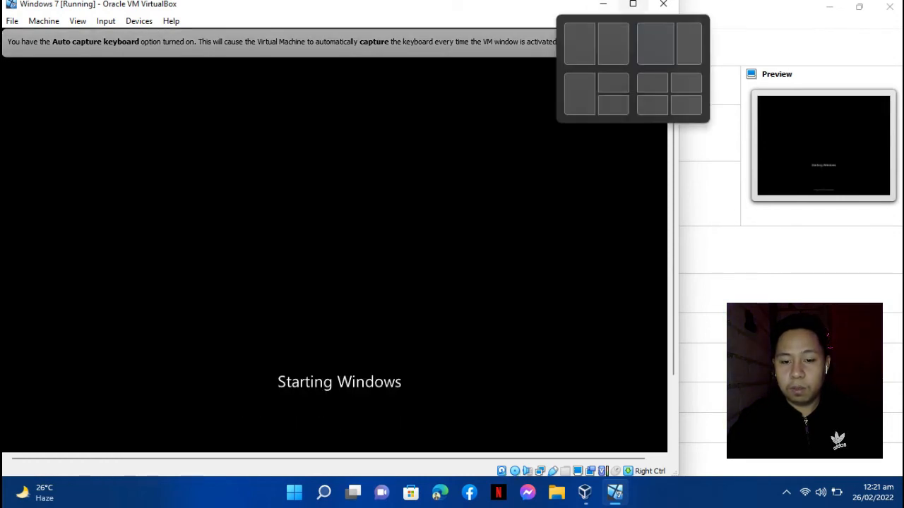
pyautogui.click(633, 3)
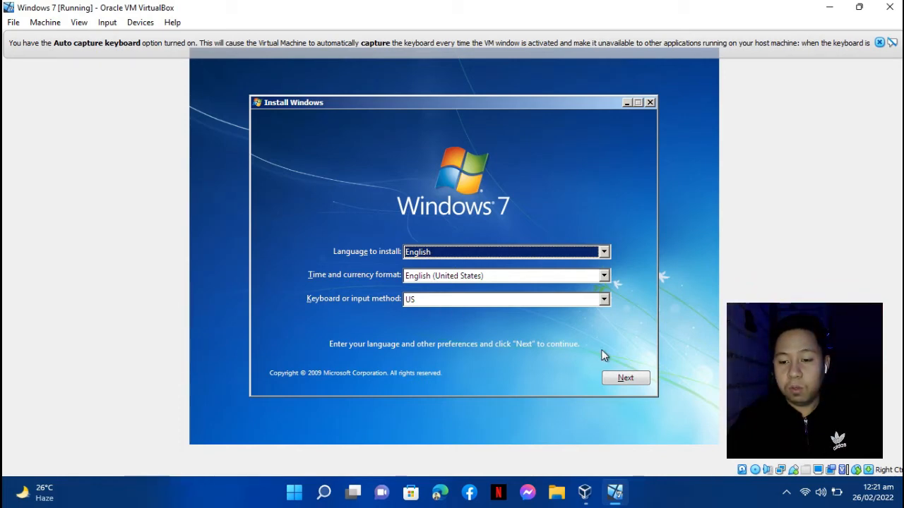
# Begin a Custom (advanced) Windows 7 installation with the default English and US keyboard preferences, accepting the license terms
pyautogui.click(614, 379)
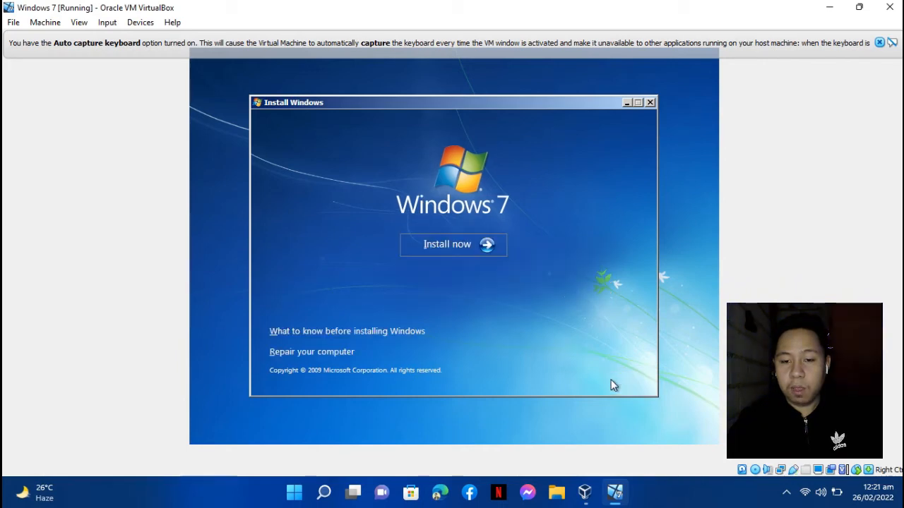
pyautogui.click(458, 243)
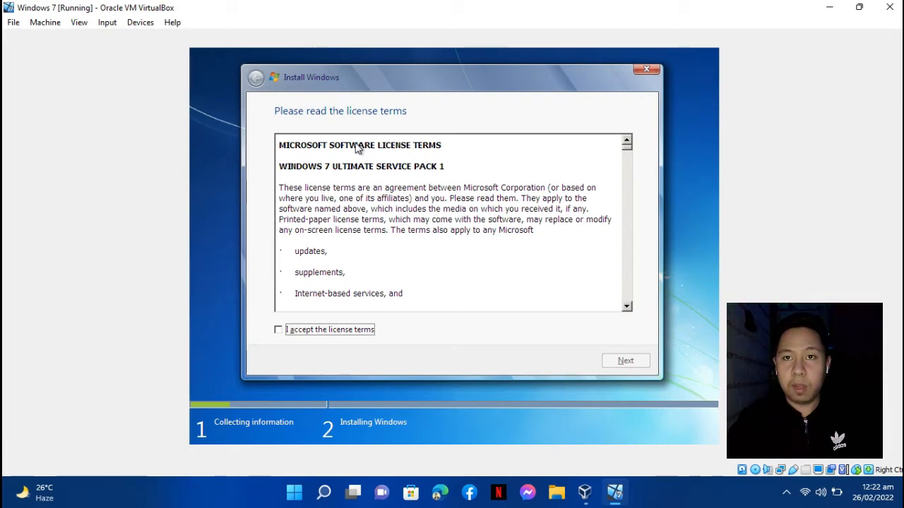
pyautogui.click(279, 331)
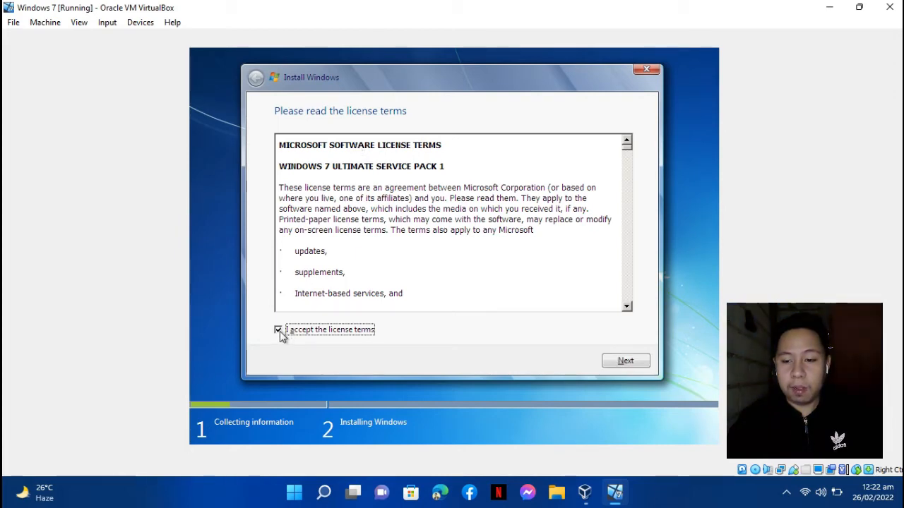
pyautogui.click(639, 361)
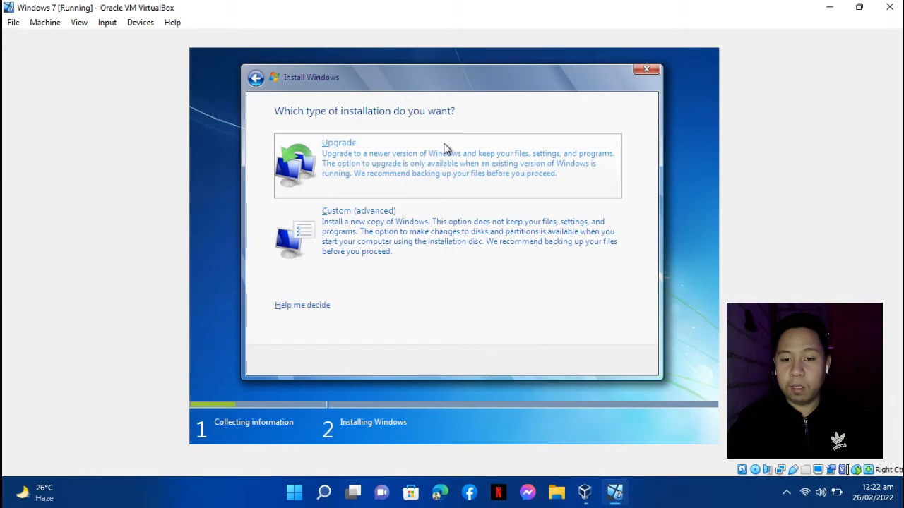
pyautogui.click(435, 228)
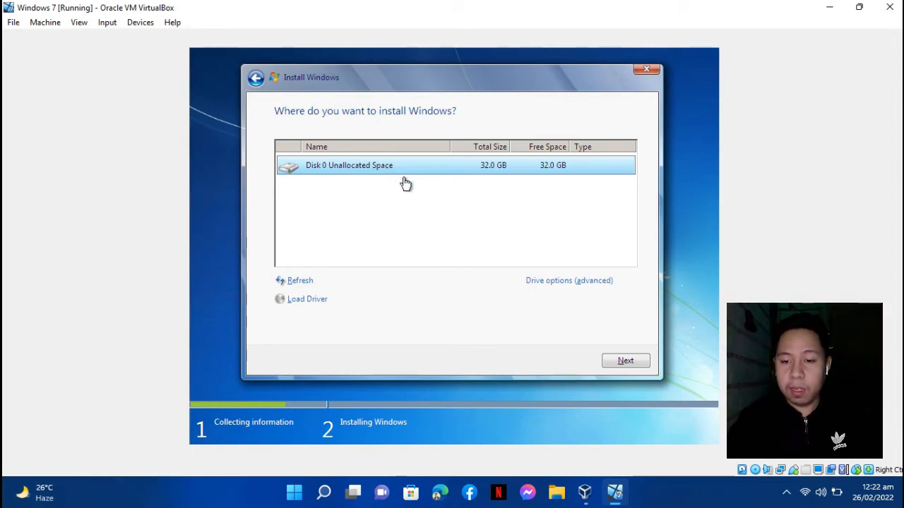
# Create a 32768 MB partition in Disk 0's unallocated space and install Windows on Disk 0 Partition 2
pyautogui.click(562, 282)
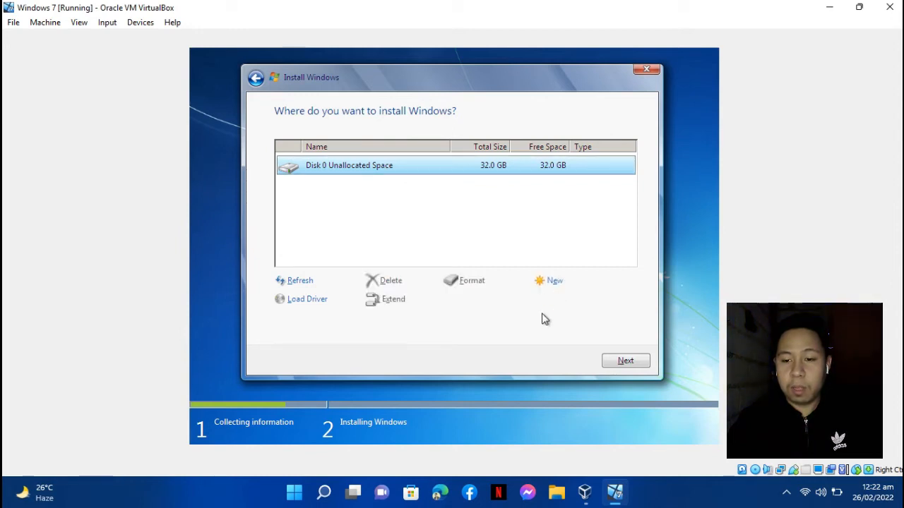
pyautogui.click(552, 282)
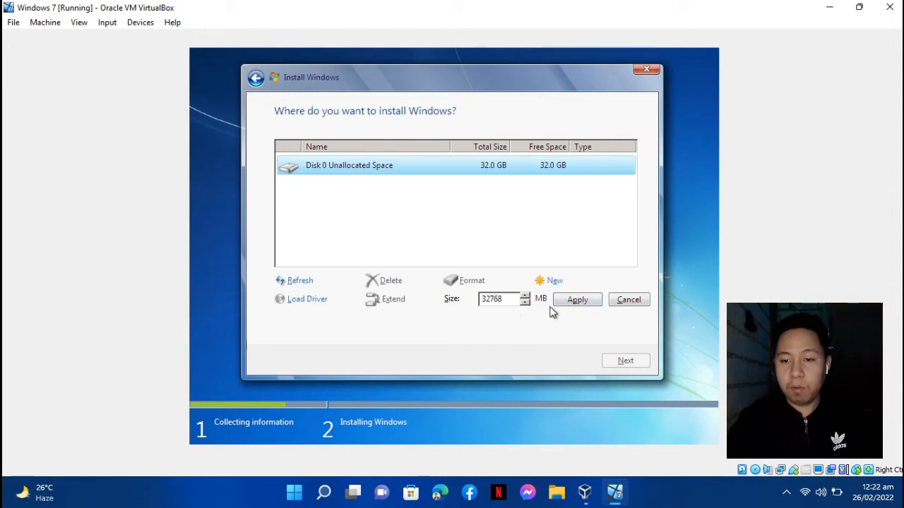
pyautogui.click(576, 302)
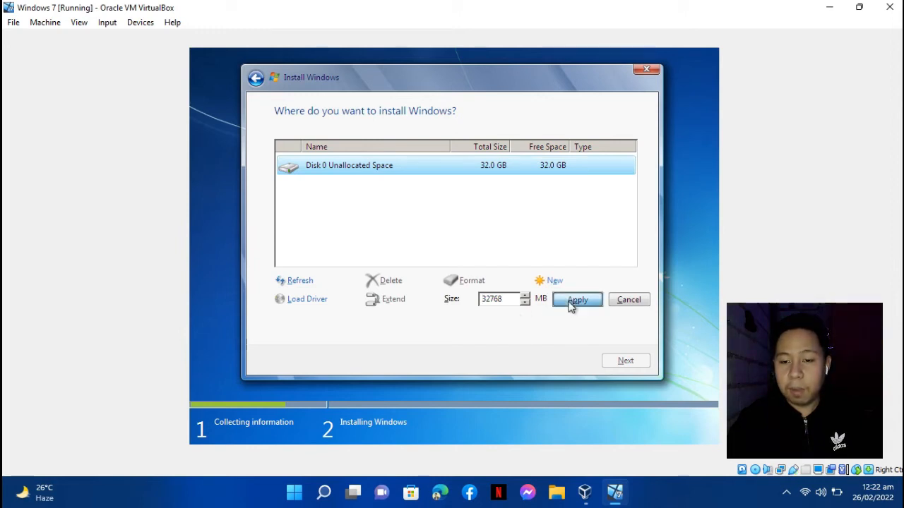
pyautogui.click(541, 301)
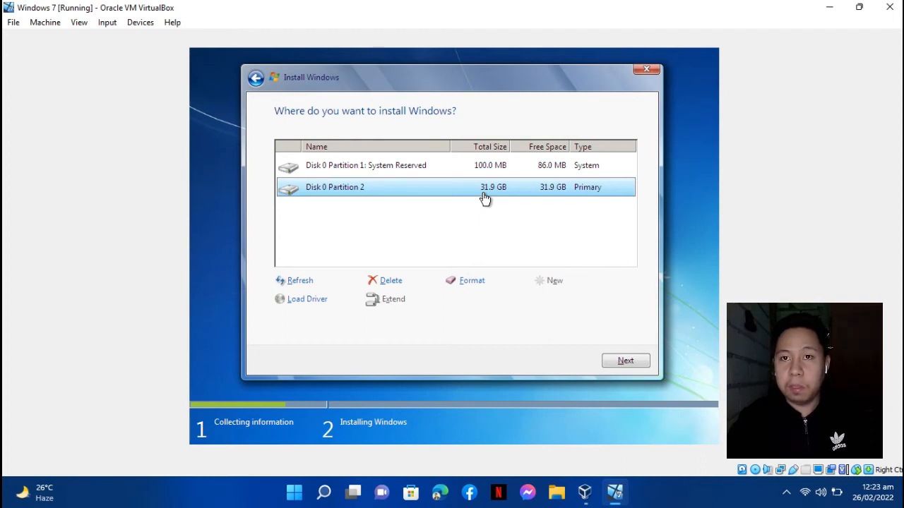
pyautogui.click(624, 361)
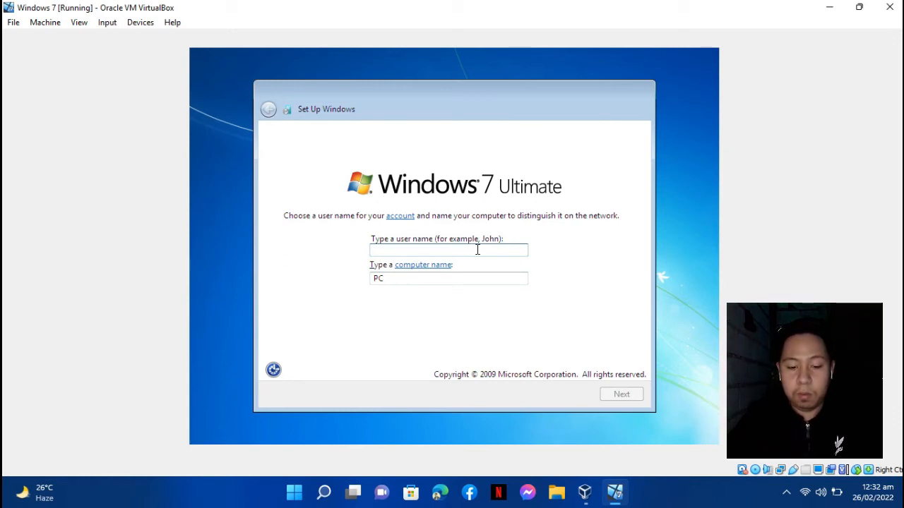
# Enter the account's user name, keeping the suggested computer name, and skip both the password and the product key
pyautogui.write('Lester')
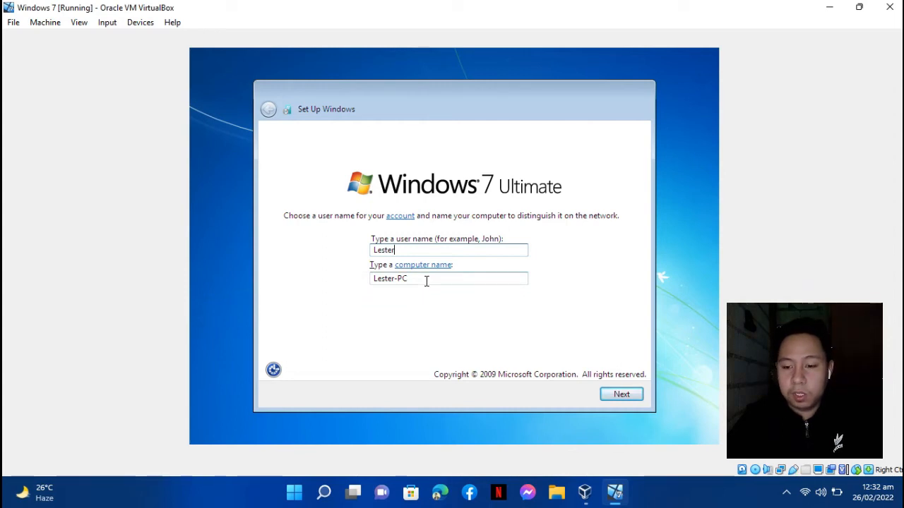
pyautogui.click(624, 396)
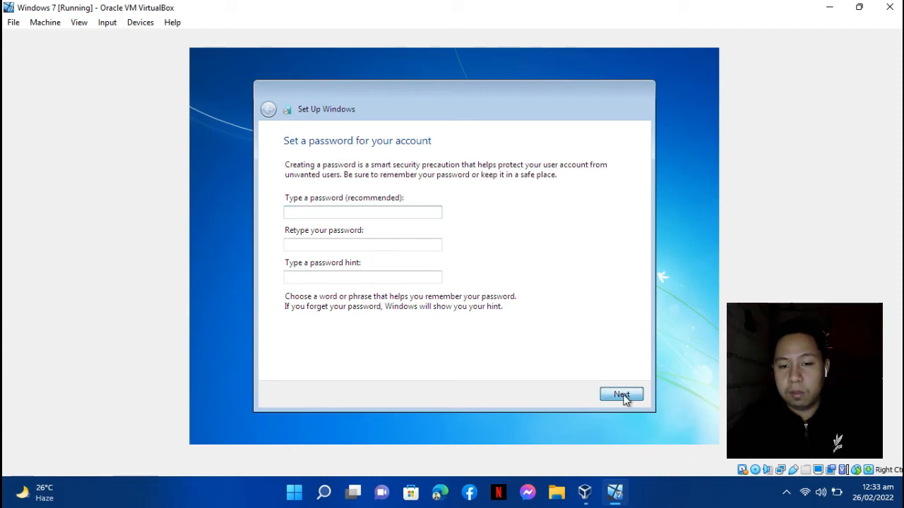
pyautogui.click(623, 397)
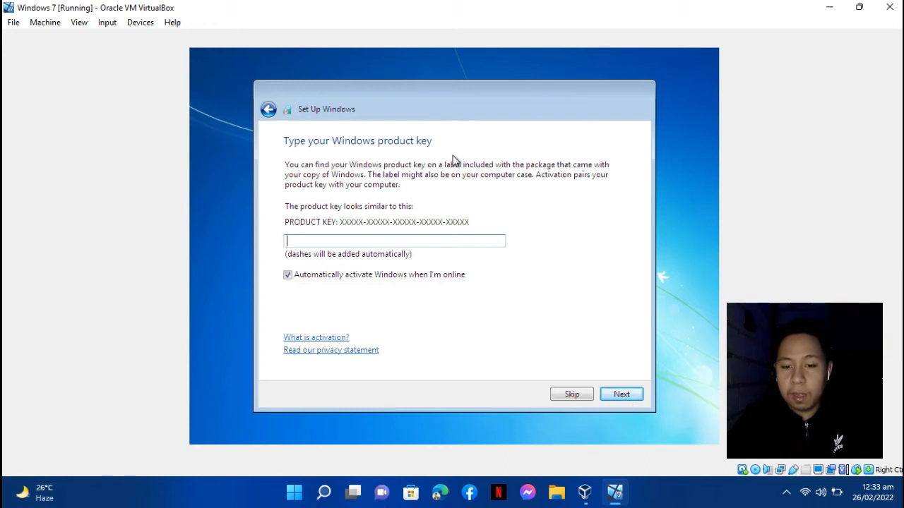
pyautogui.click(570, 395)
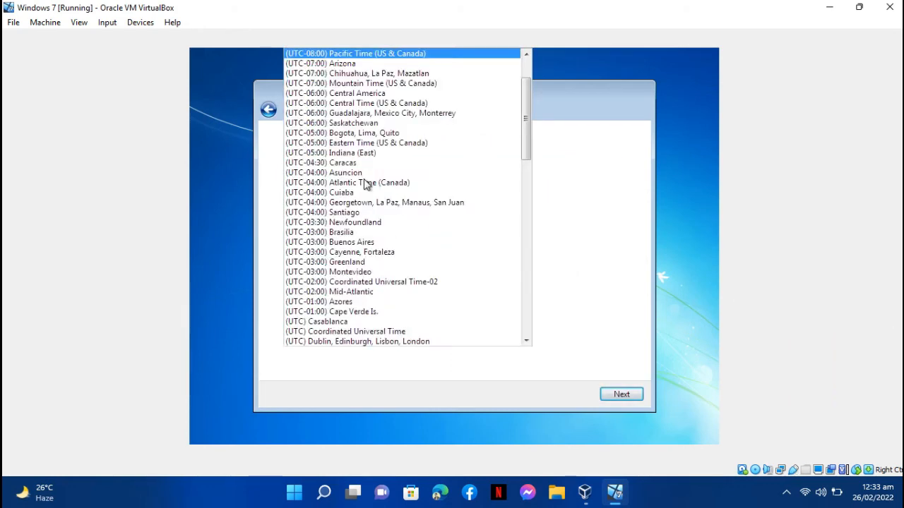
# Choose a time zone further down the list and finish the Windows setup
pyautogui.scroll(-10, 363, 182)
pyautogui.click(403, 260)
pyautogui.click(622, 395)
pyautogui.click(451, 216)
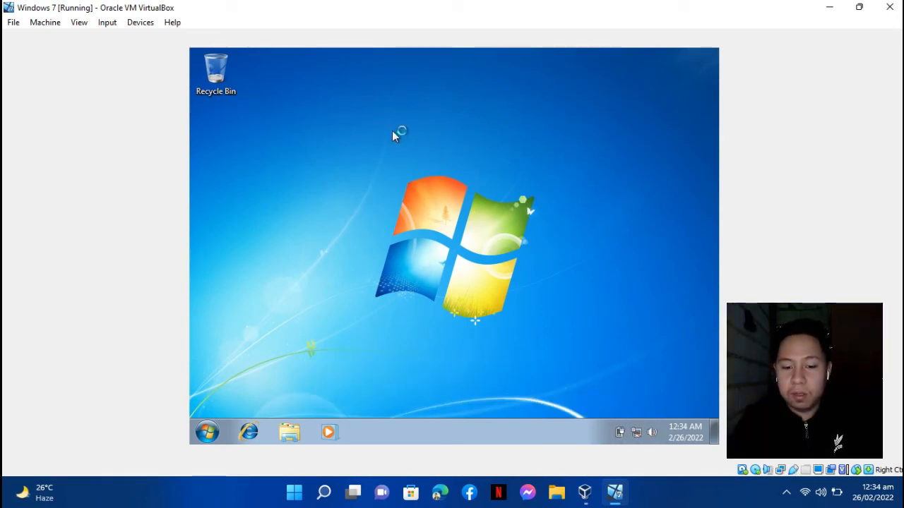
# Look through the new Windows 7 system's Start menu and open the Libraries window
pyautogui.click(204, 432)
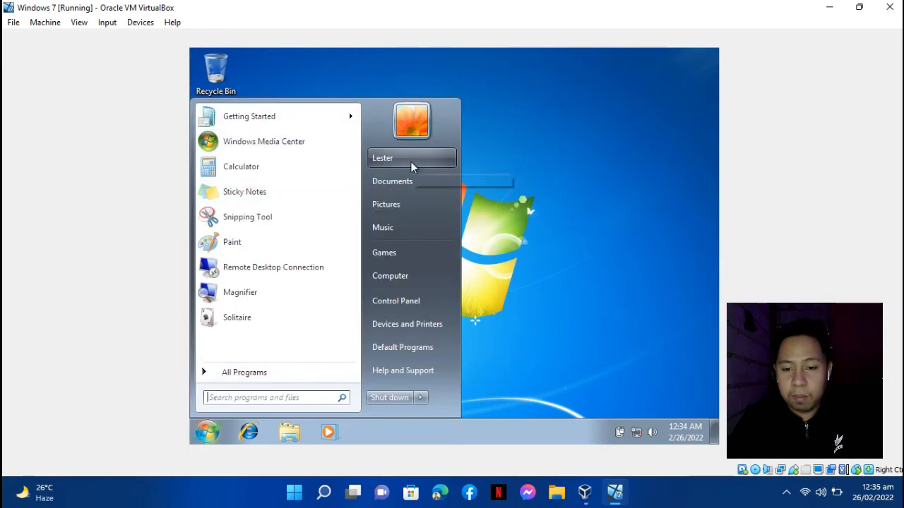
pyautogui.click(569, 126)
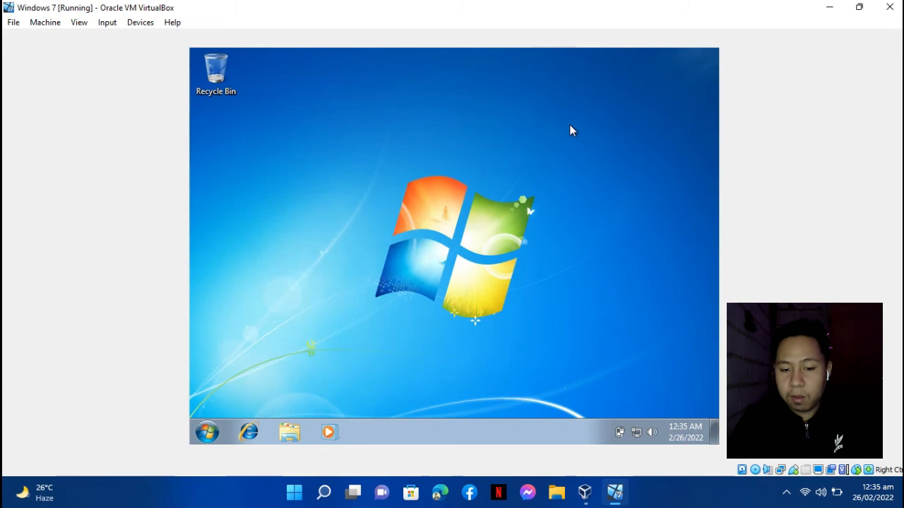
pyautogui.click(290, 432)
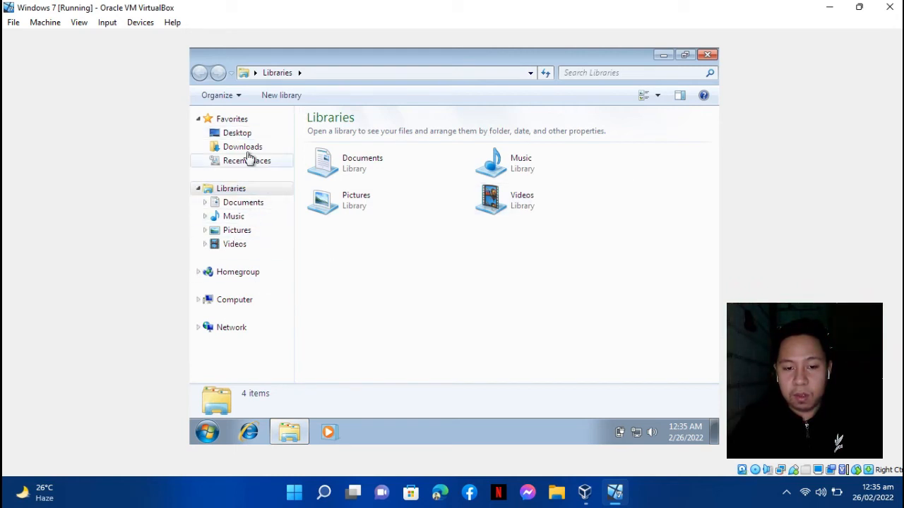
# Install VirtualBox Guest Additions 6.1.32 in Windows 7 from CD Drive (D:) using VBoxWindowsAdditions-x86, including Direct3D Support and Start menu entries
pyautogui.click(239, 302)
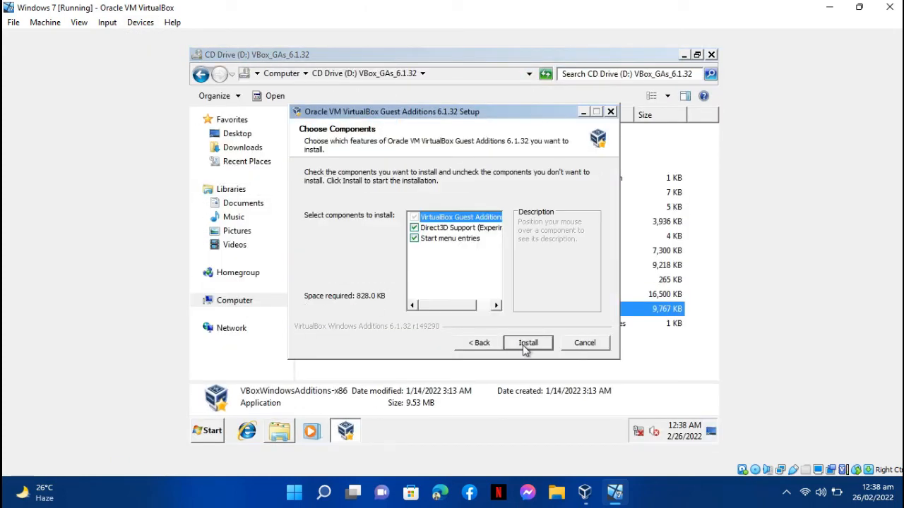
pyautogui.click(415, 259)
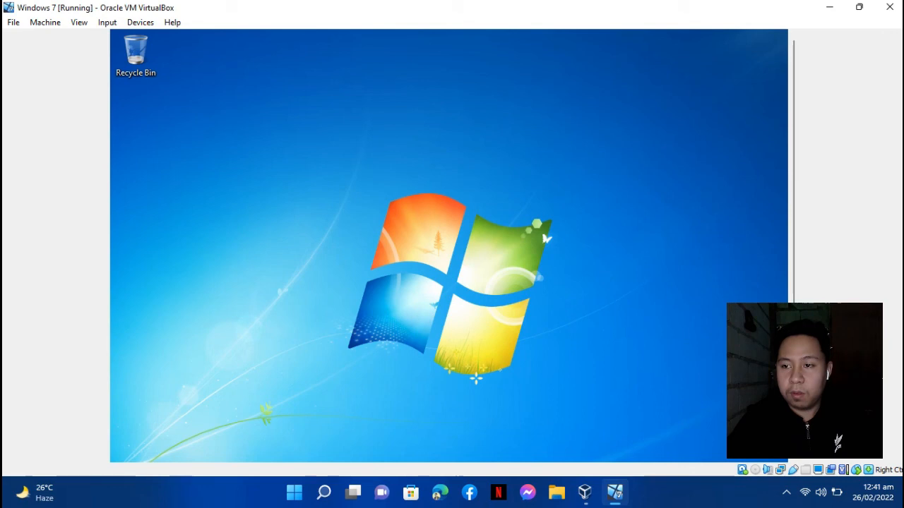
# Minimize the virtual machine and VirtualBox Manager windows, then reopen the Windows 7 machine's window and maximize it to resize the guest desktop
pyautogui.click(859, 7)
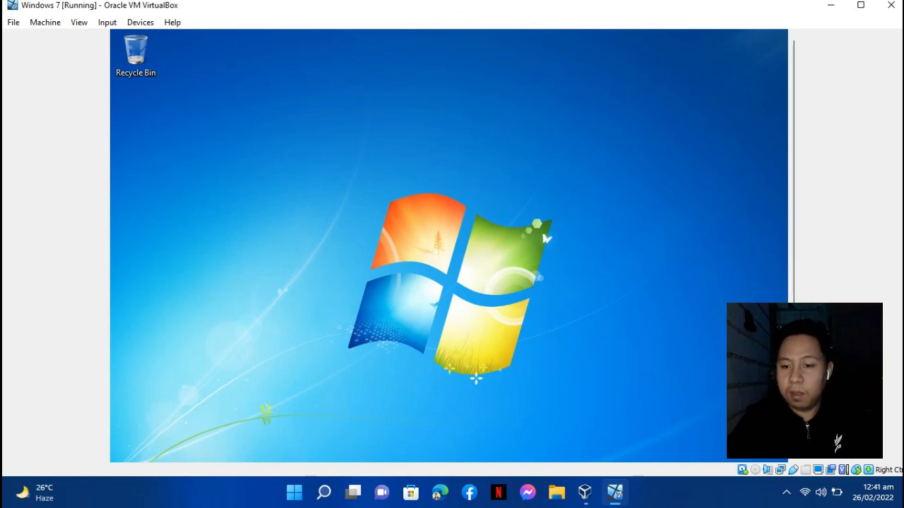
pyautogui.click(830, 7)
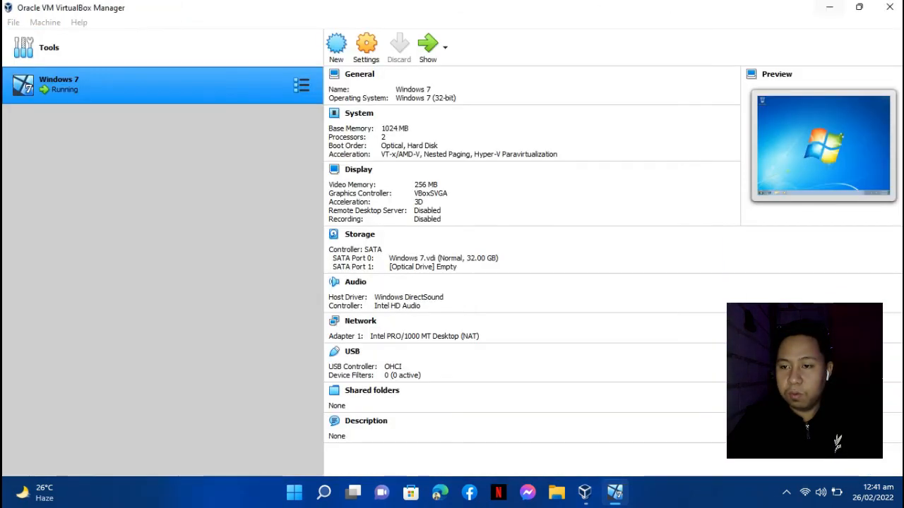
pyautogui.click(829, 7)
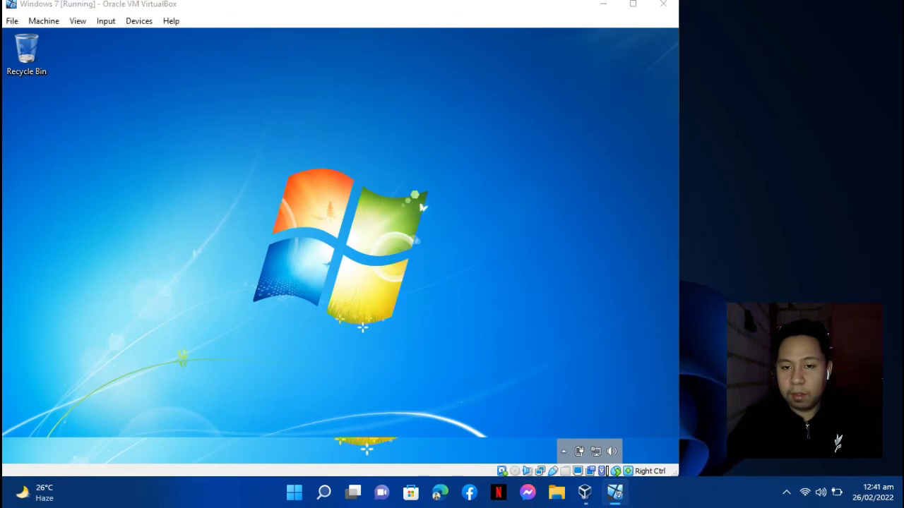
pyautogui.click(603, 5)
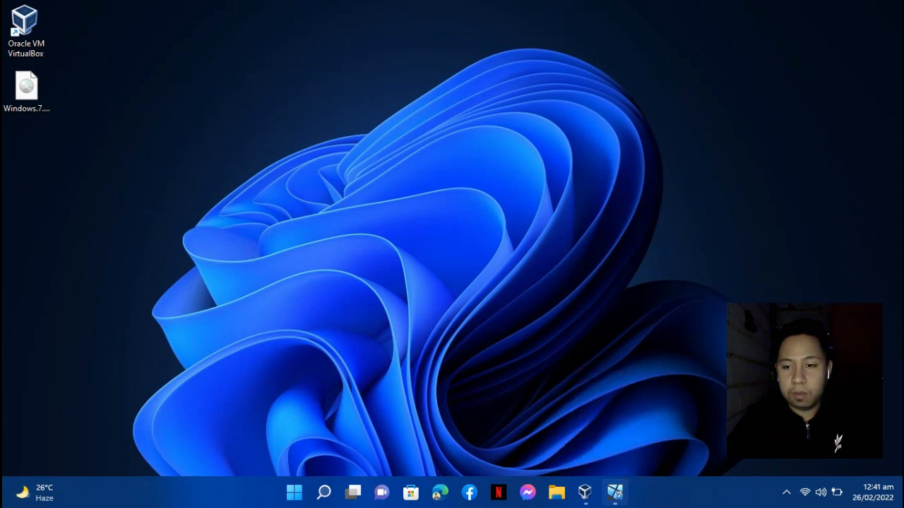
pyautogui.click(614, 492)
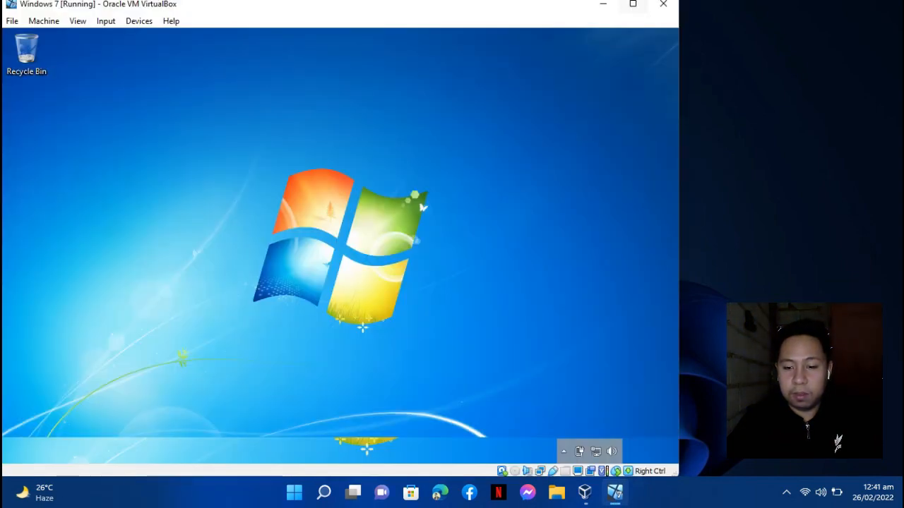
pyautogui.click(633, 4)
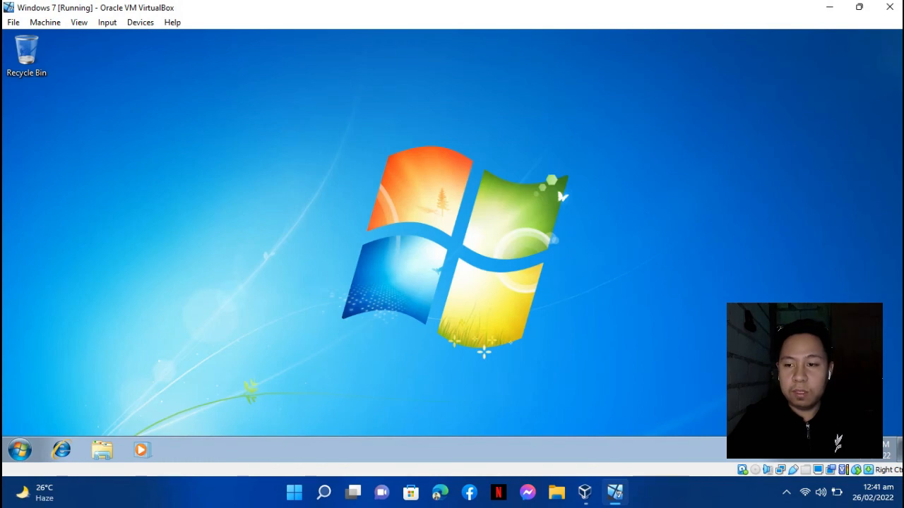
# Select and deselect the Recycle Bin on the Windows 7 desktop and open the guest's Start menu to view its programs
pyautogui.click(27, 56)
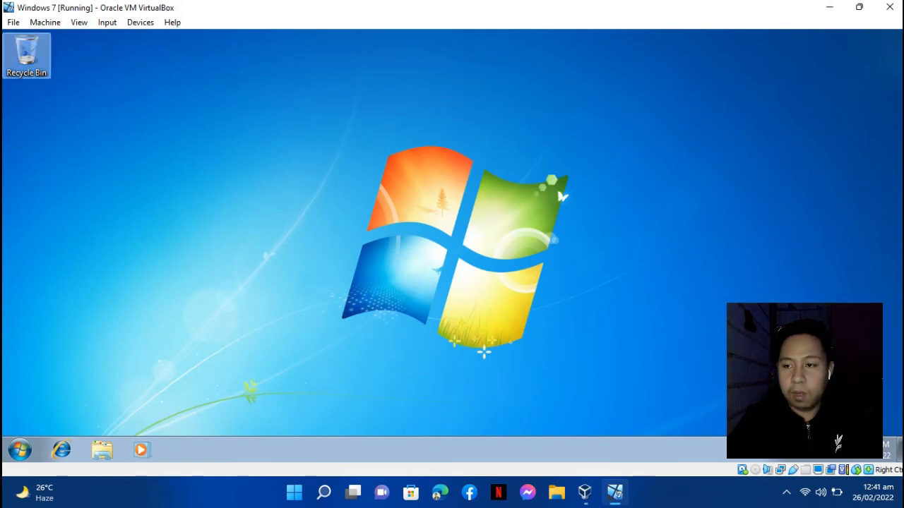
pyautogui.click(170, 148)
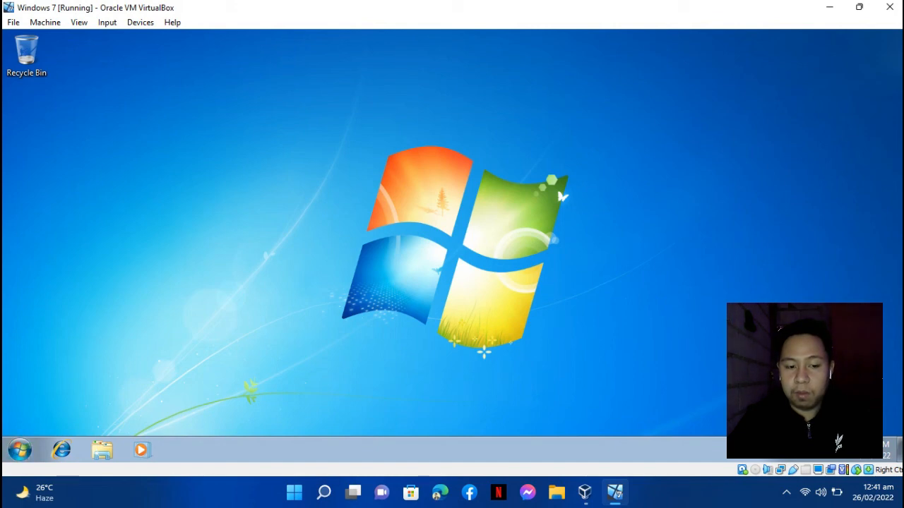
pyautogui.click(20, 450)
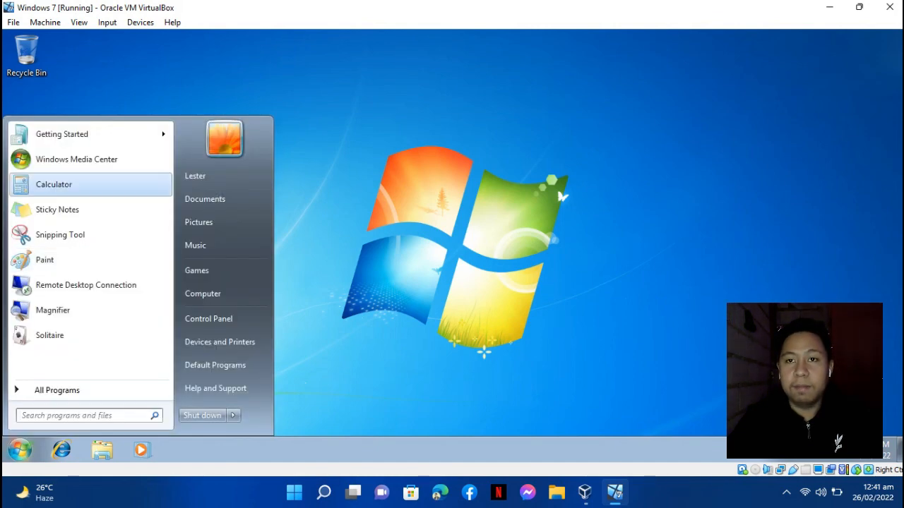